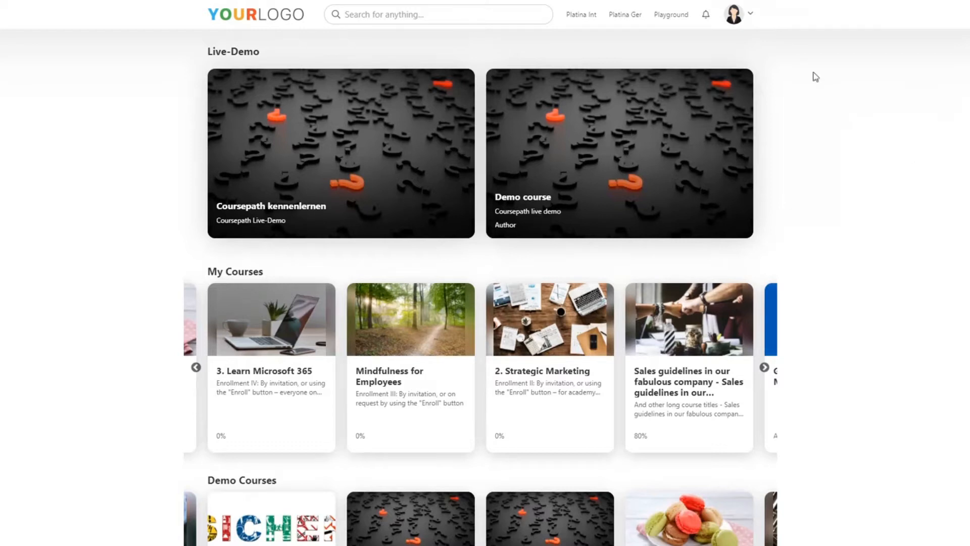
click(751, 15)
click(792, 44)
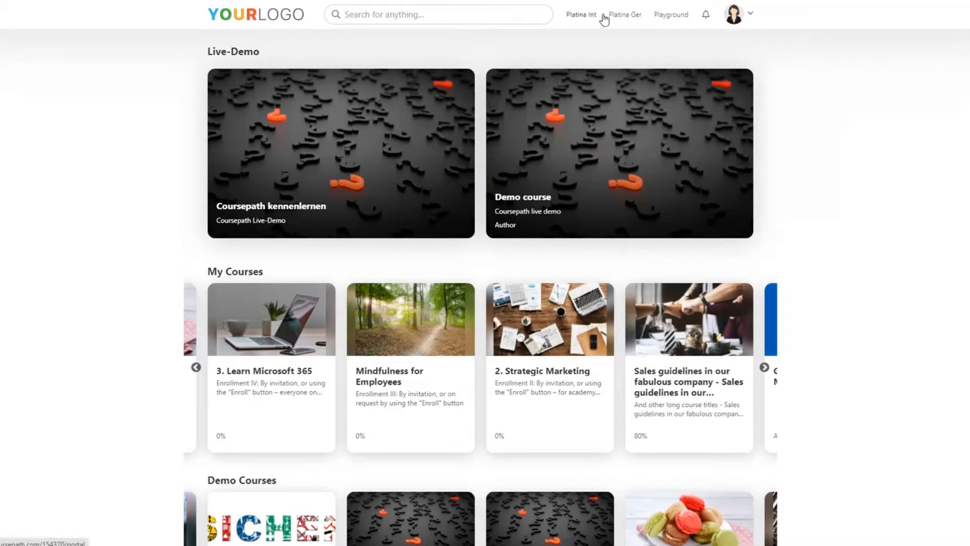
scroll(844, 89, down, 7)
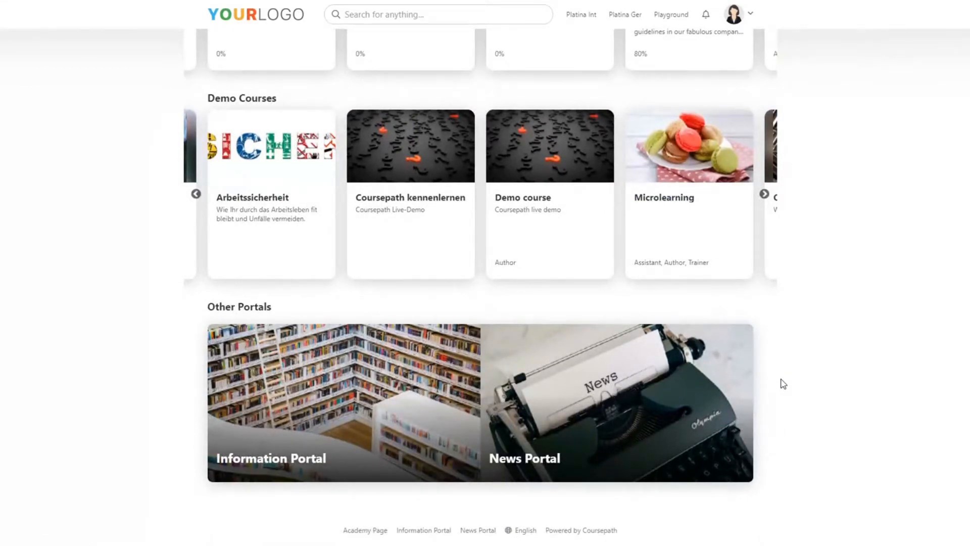
Open the Platina Int portal for editing from the academy setup and show the widget types that can be added
click(750, 20)
click(691, 44)
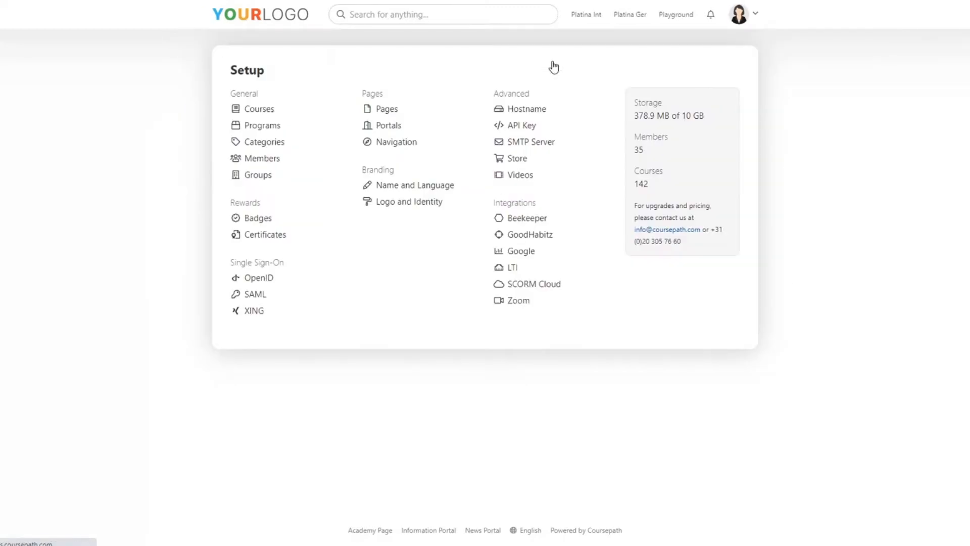
click(399, 128)
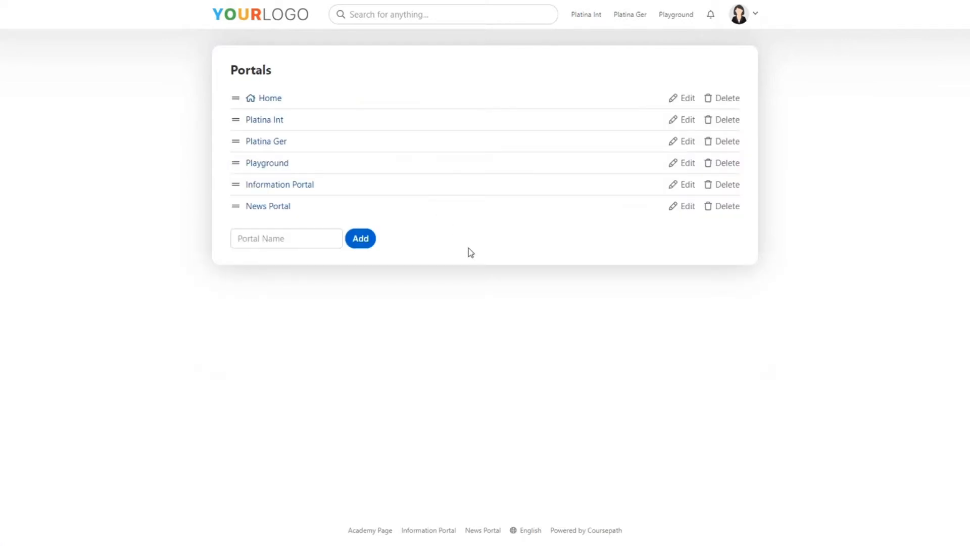
click(688, 121)
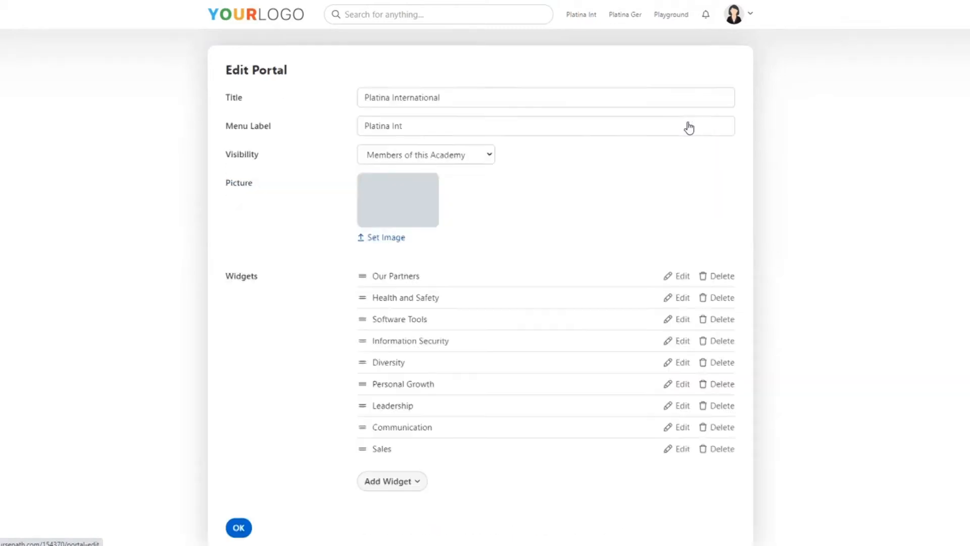
scroll(606, 272, down, 2)
click(422, 430)
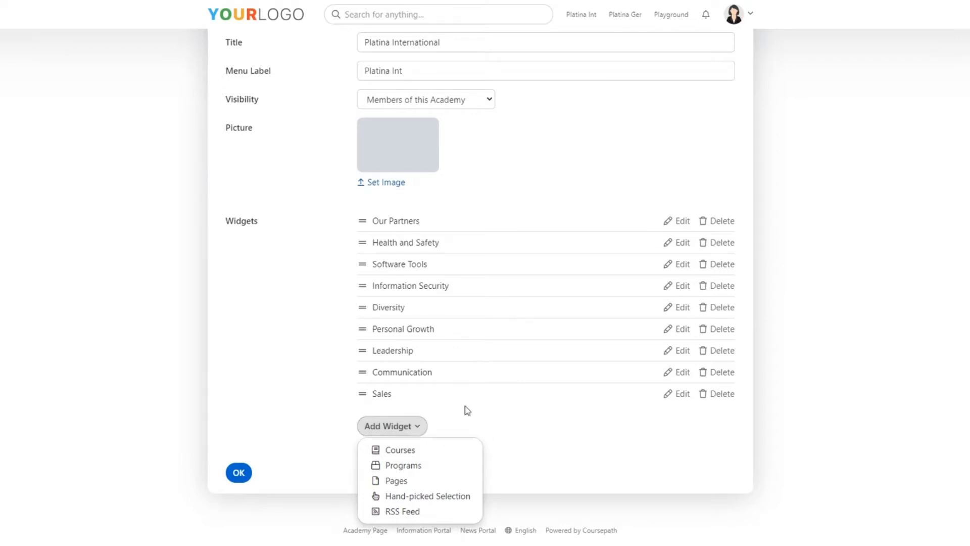
Examine the course filters of the portal's Leadership widget, from role and completion to category, language and sorting
click(681, 356)
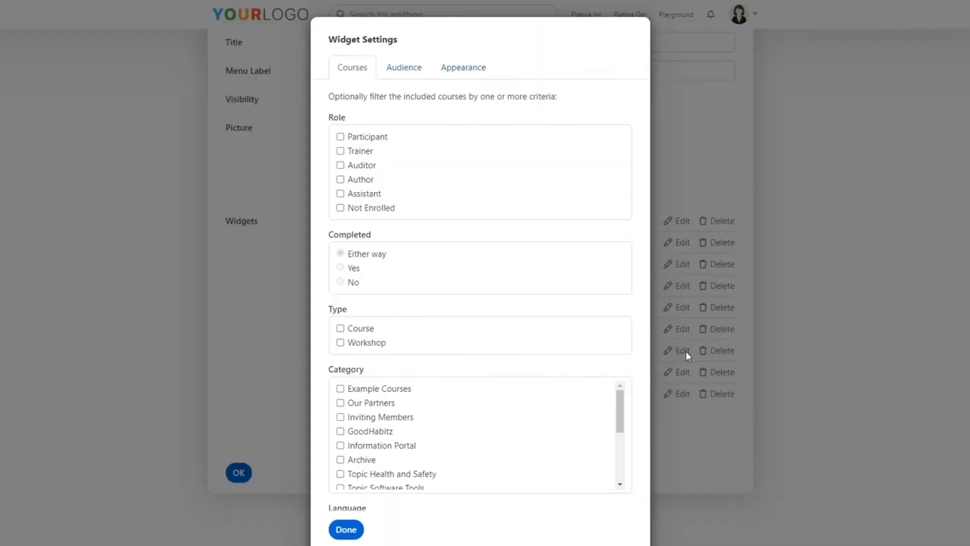
scroll(635, 224, down, 1)
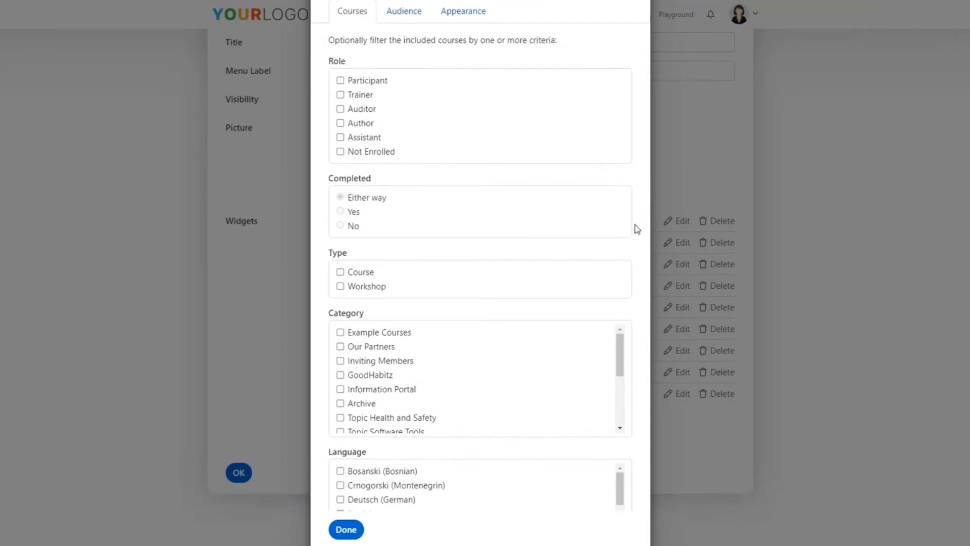
scroll(636, 228, up, 1)
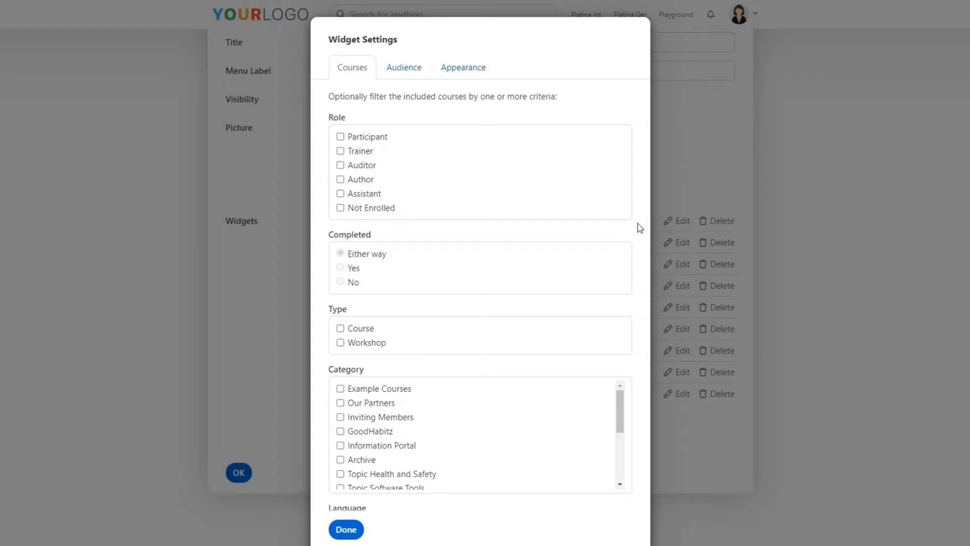
scroll(640, 228, down, 2)
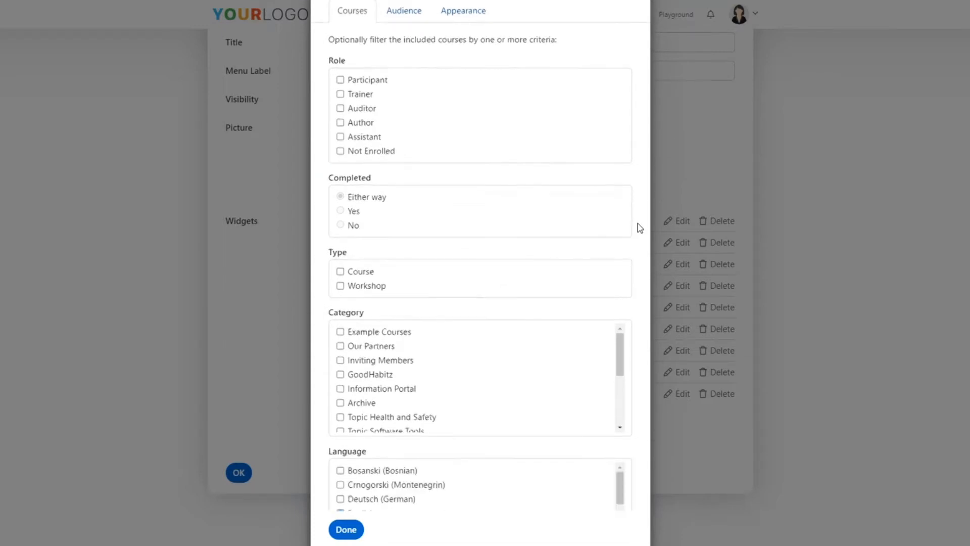
scroll(640, 228, down, 2)
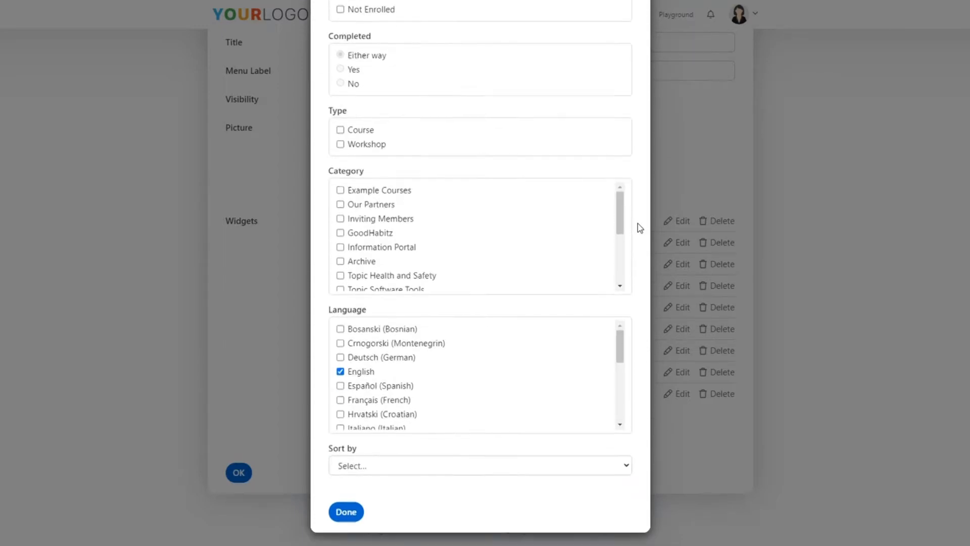
scroll(640, 228, up, 5)
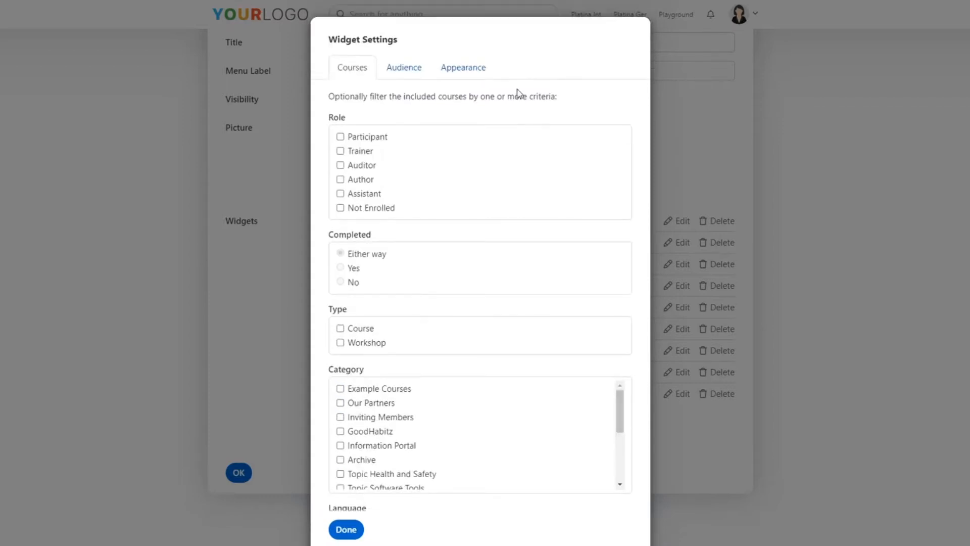
Try limiting the Leadership widget's audience to the groups Company Platina Int and Company Fellow Digitals, and clear both groups again
click(417, 75)
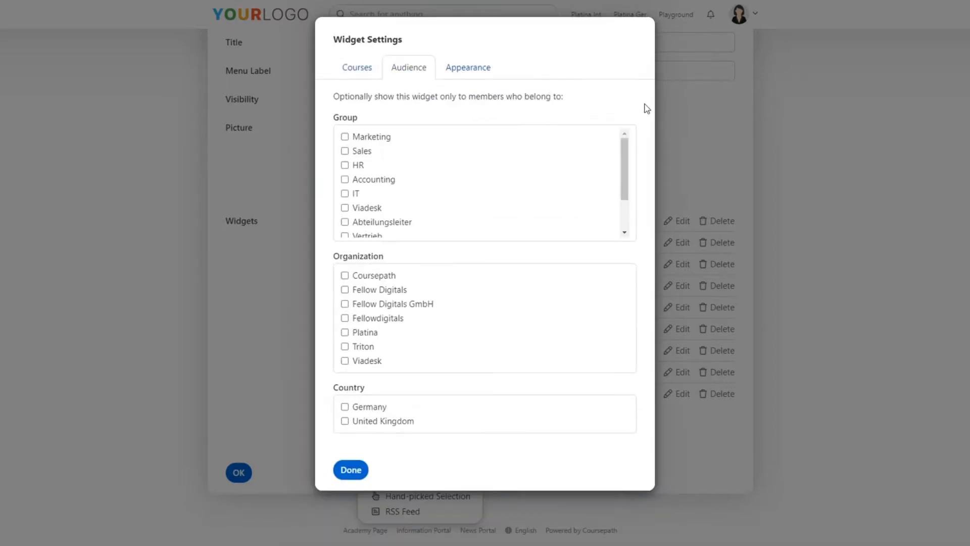
drag(623, 158, 624, 187)
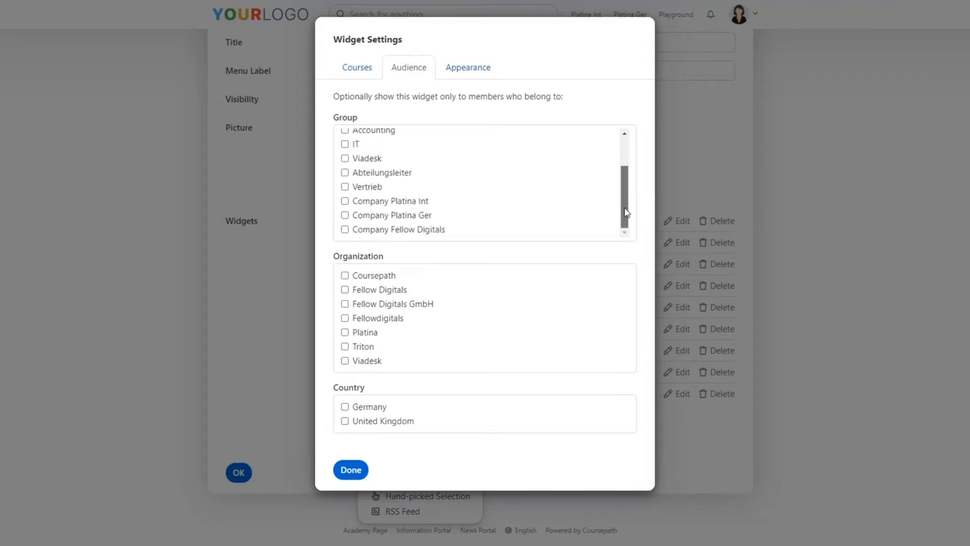
click(402, 203)
click(410, 231)
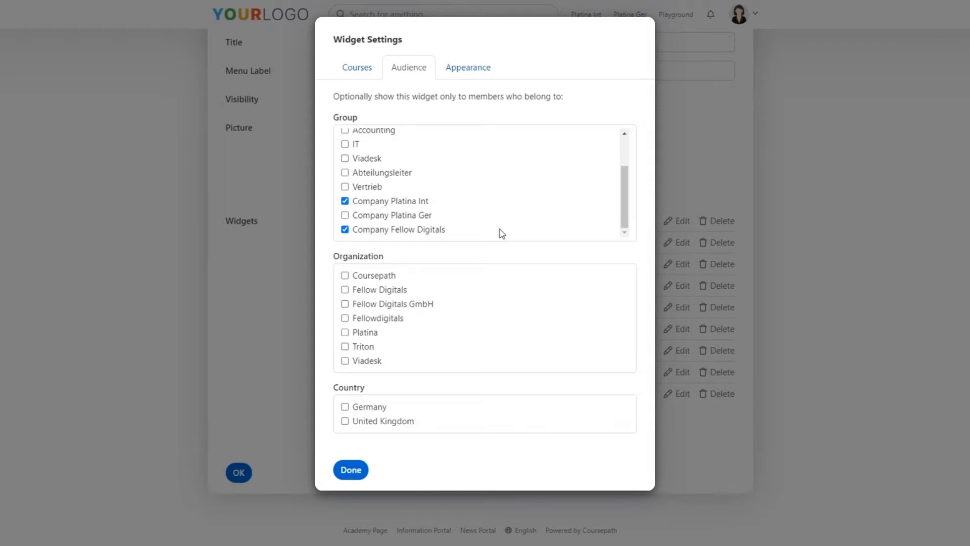
click(427, 230)
click(398, 204)
Confirm the Leadership widget's settings and save the Platina Int portal
click(357, 469)
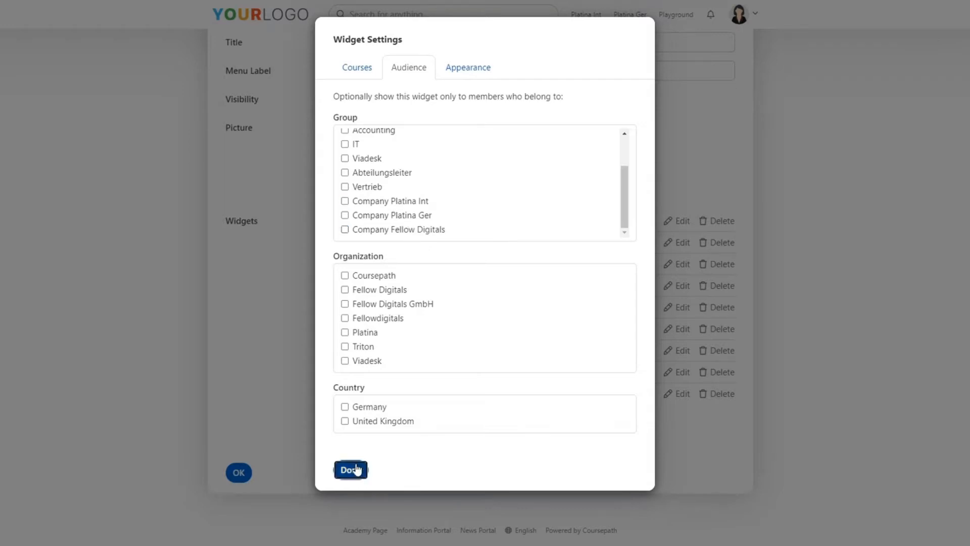
click(238, 472)
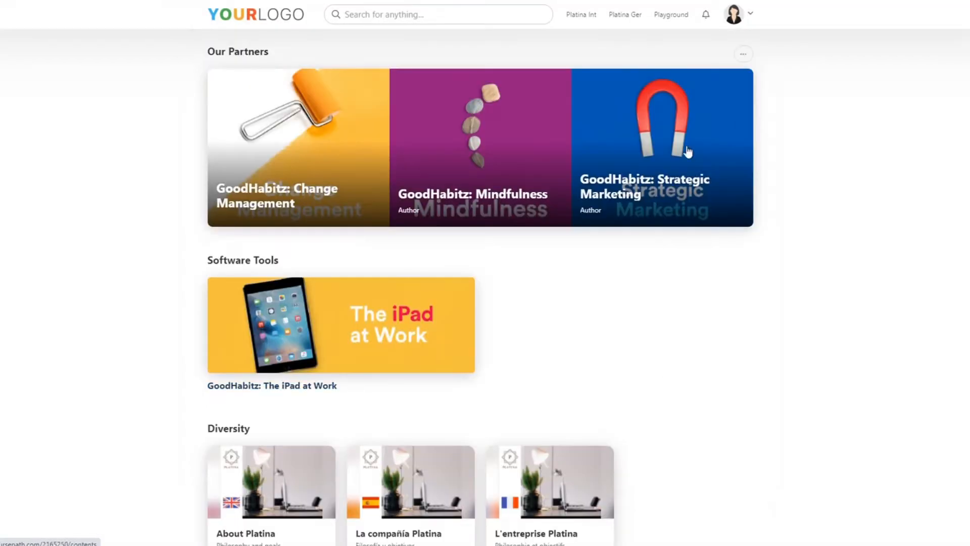
Open the settings of the eLearning Tips & Tricks Int widget in the News Portal
click(739, 14)
click(695, 37)
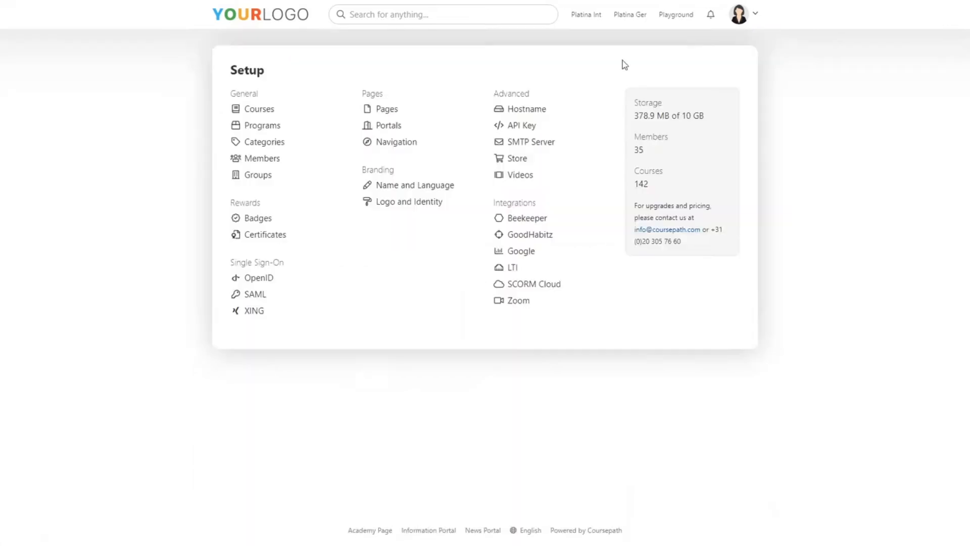
click(388, 130)
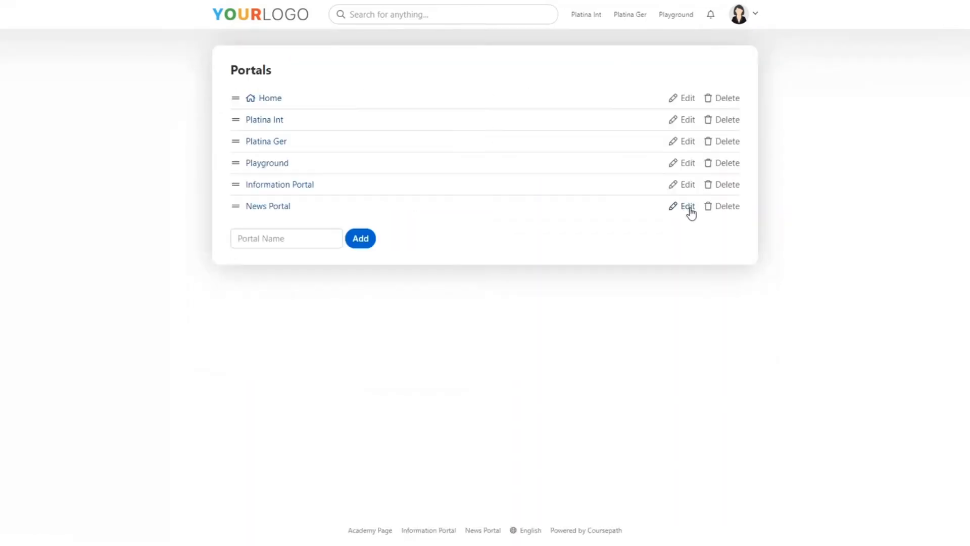
click(689, 208)
click(687, 320)
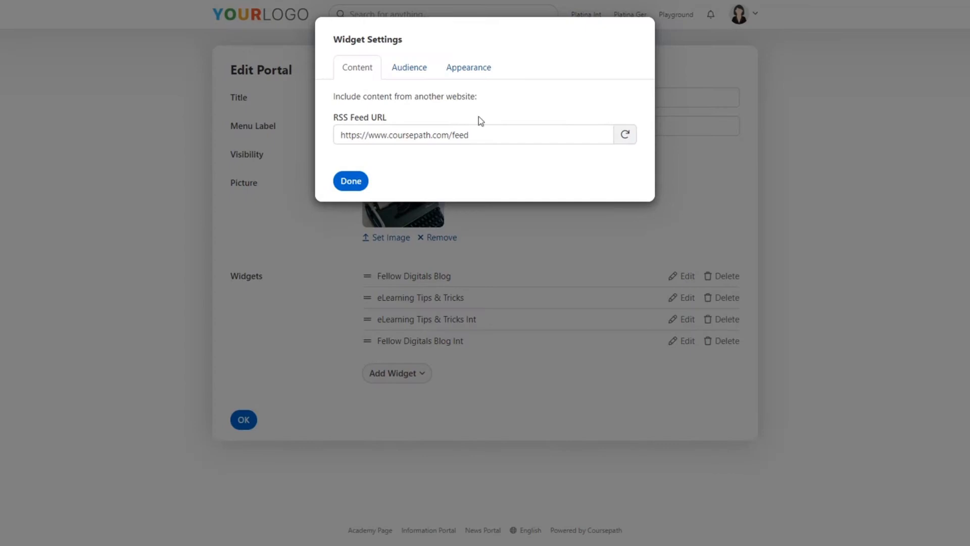
Check which groups the RSS feed widget's audience is restricted to and close its settings
click(417, 71)
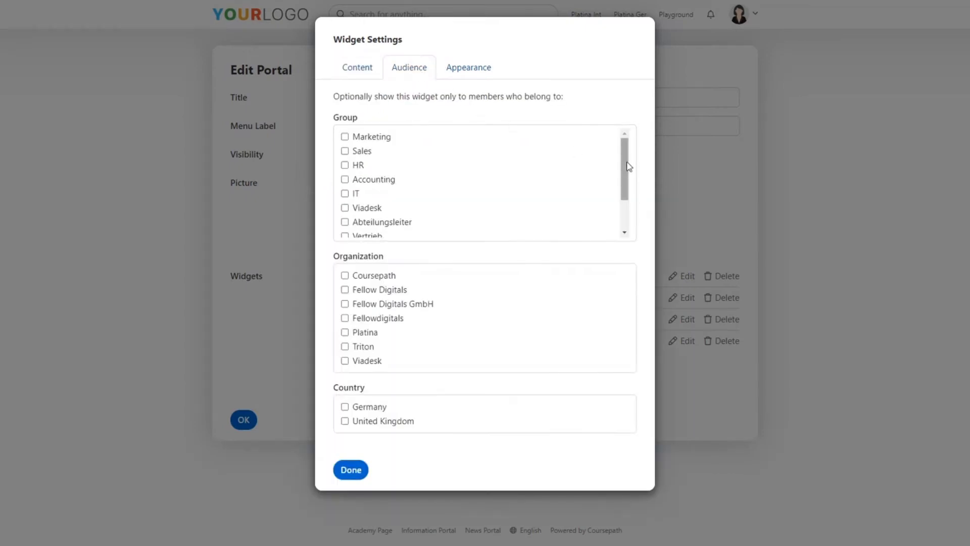
scroll(628, 167, down, 1)
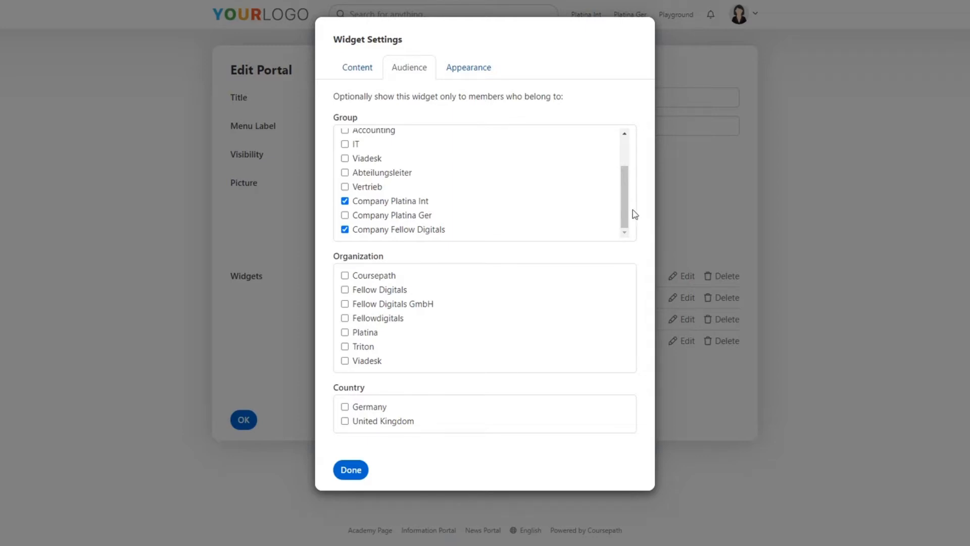
click(350, 470)
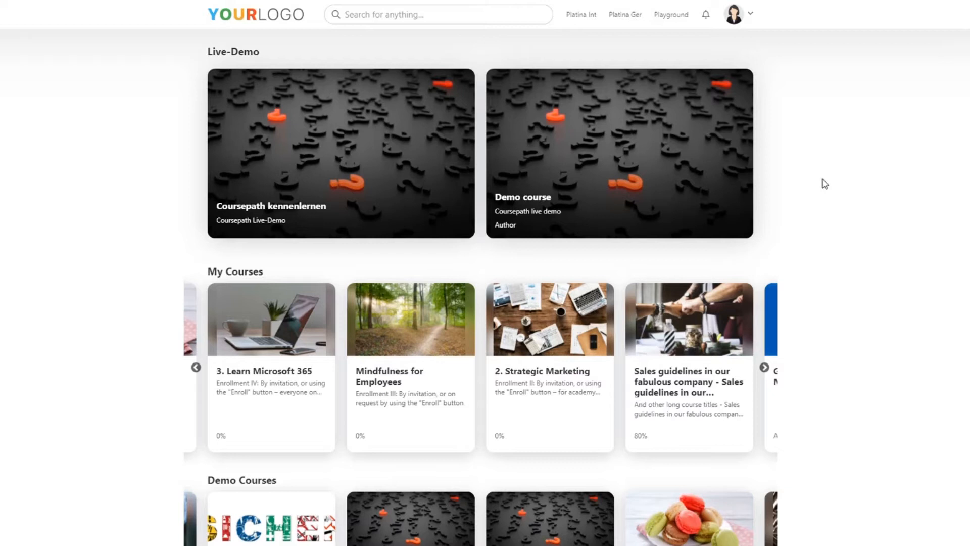
Open the options of the Demo course featured in the home page's Live-Demo section
click(712, 181)
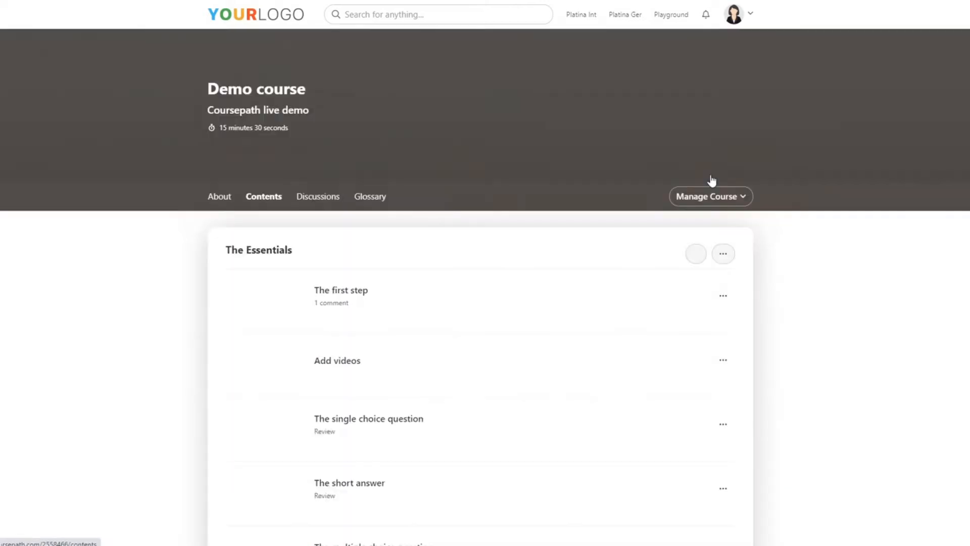
click(743, 196)
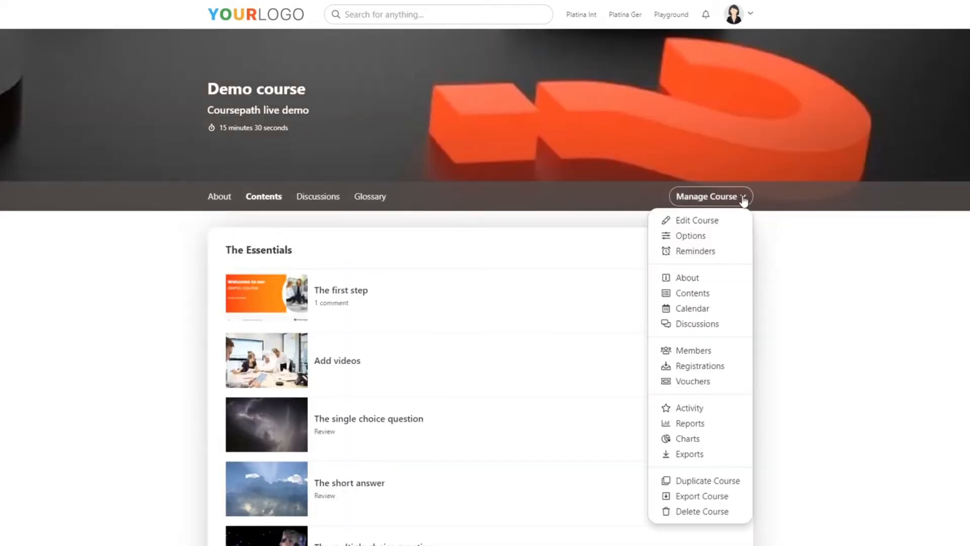
click(729, 236)
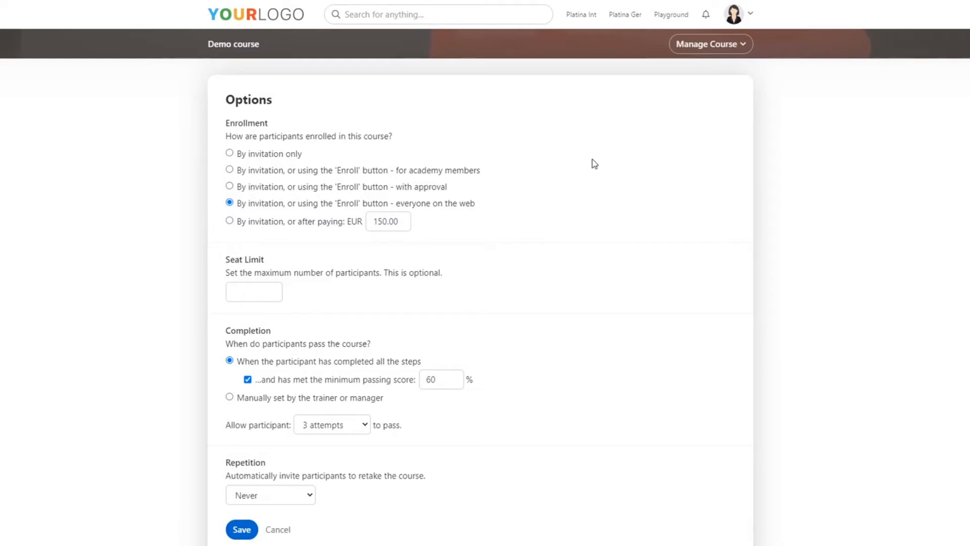
Try each of the course's enrollment options, from invitation only to enrollment after paying, and leave the options without saving
click(305, 156)
click(466, 173)
click(427, 189)
click(324, 203)
click(336, 224)
click(292, 533)
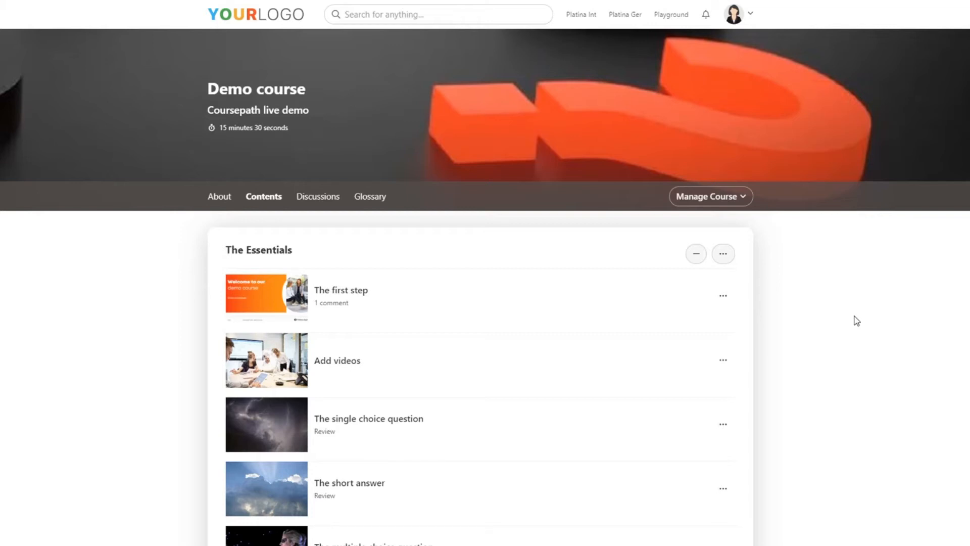
Return to the academy home page, look through its course sections and open the Platina Int portal page
click(277, 21)
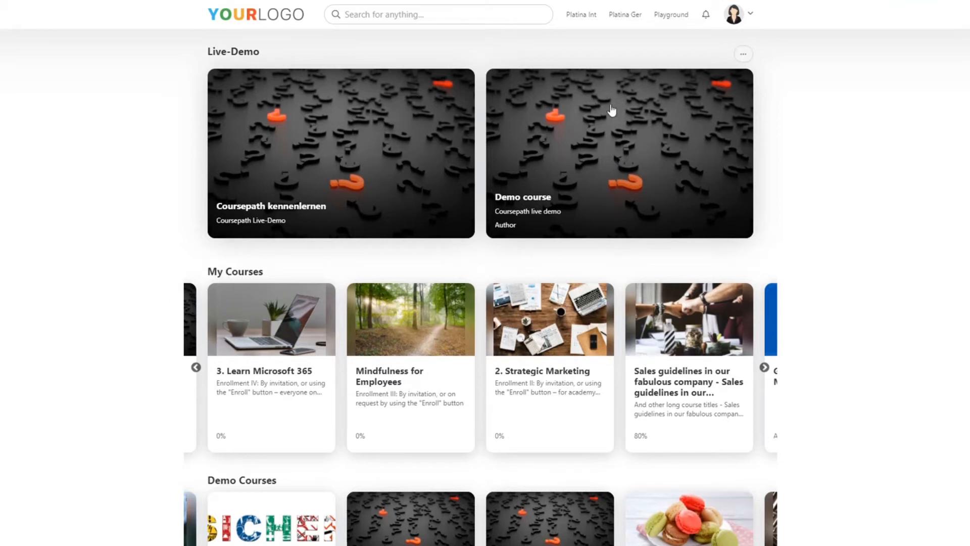
scroll(862, 191, down, 2)
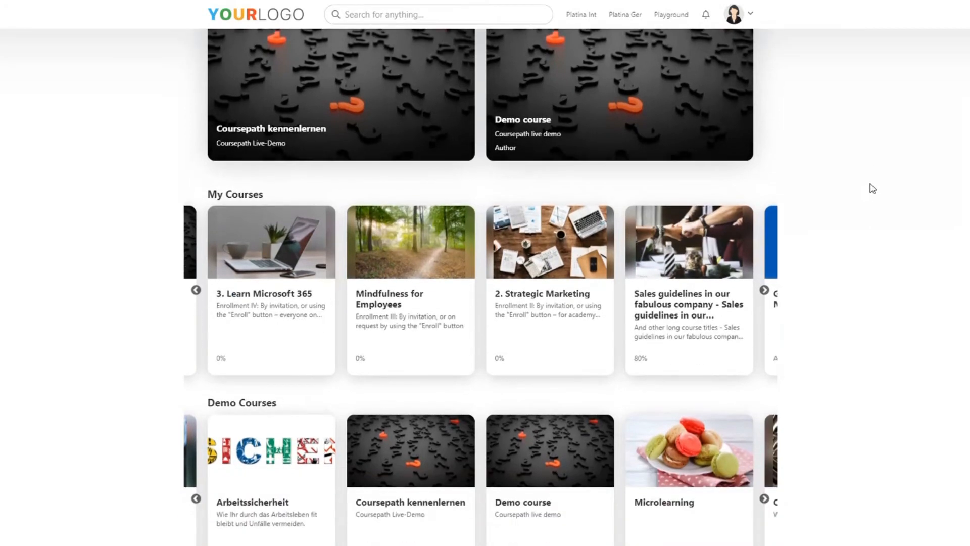
scroll(872, 188, down, 2)
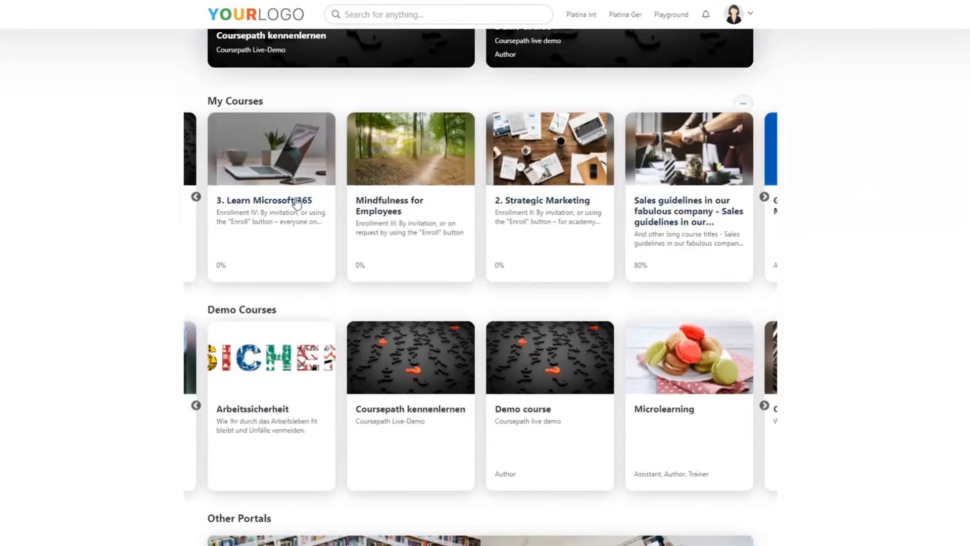
scroll(843, 263, down, 1)
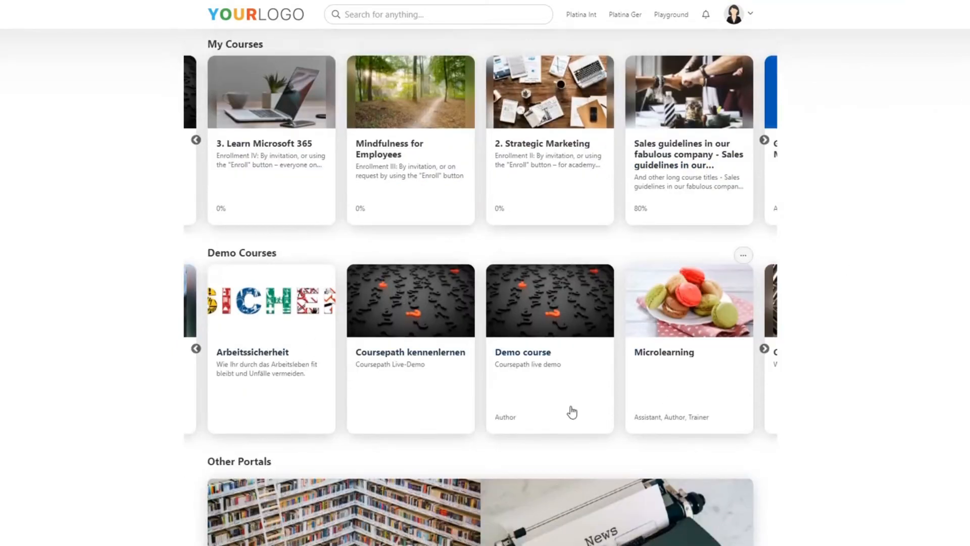
scroll(906, 350, up, 2)
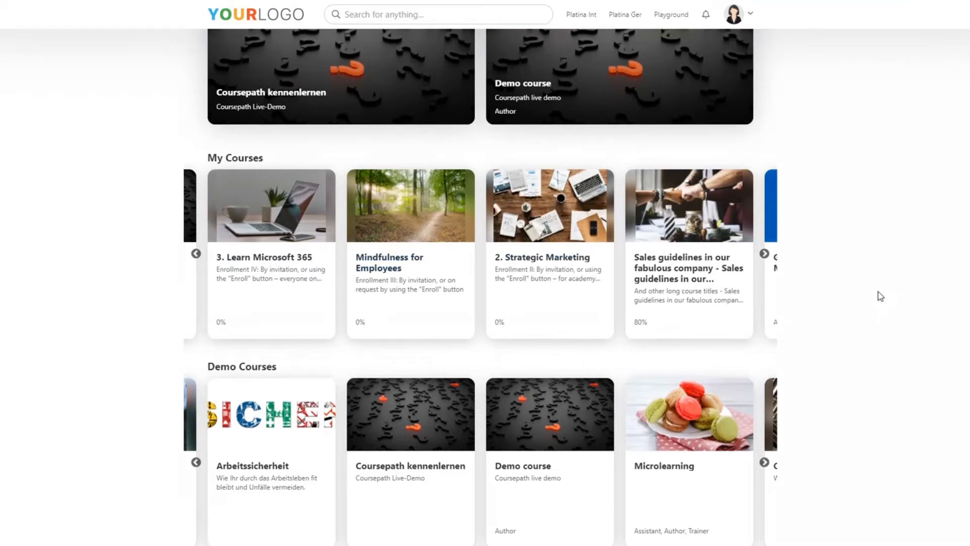
scroll(883, 279, down, 1)
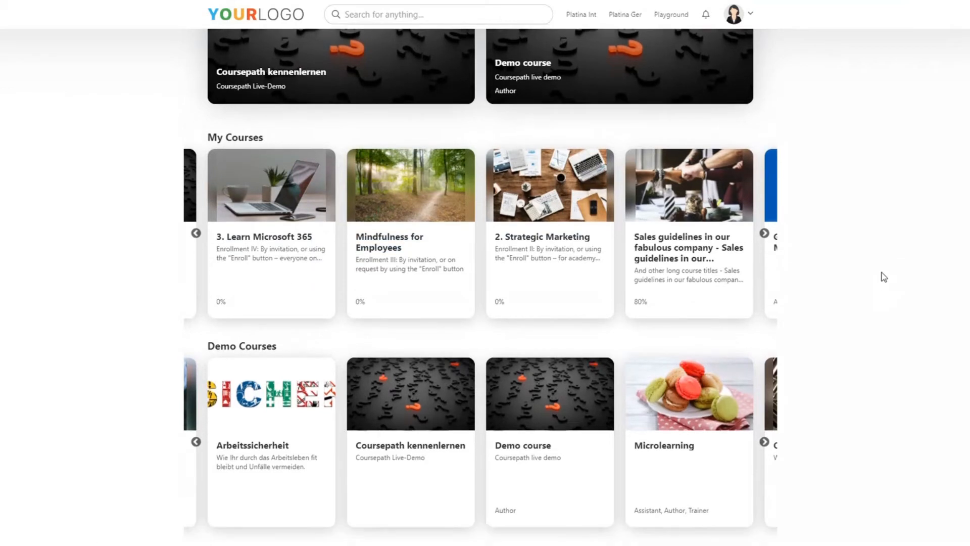
scroll(883, 274, up, 1)
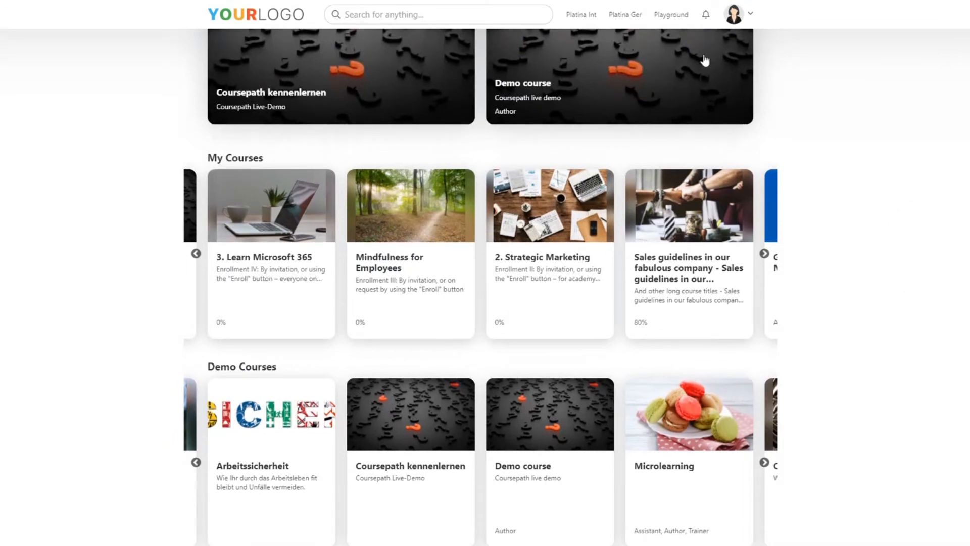
click(583, 22)
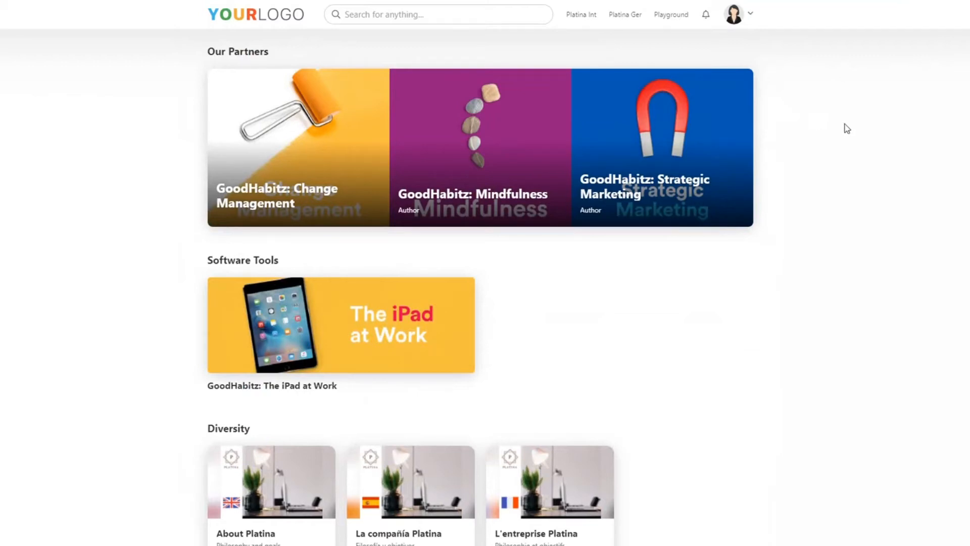
Look through the course sections of the Platina Int portal, from Our Partners to Leadership
scroll(847, 128, down, 12)
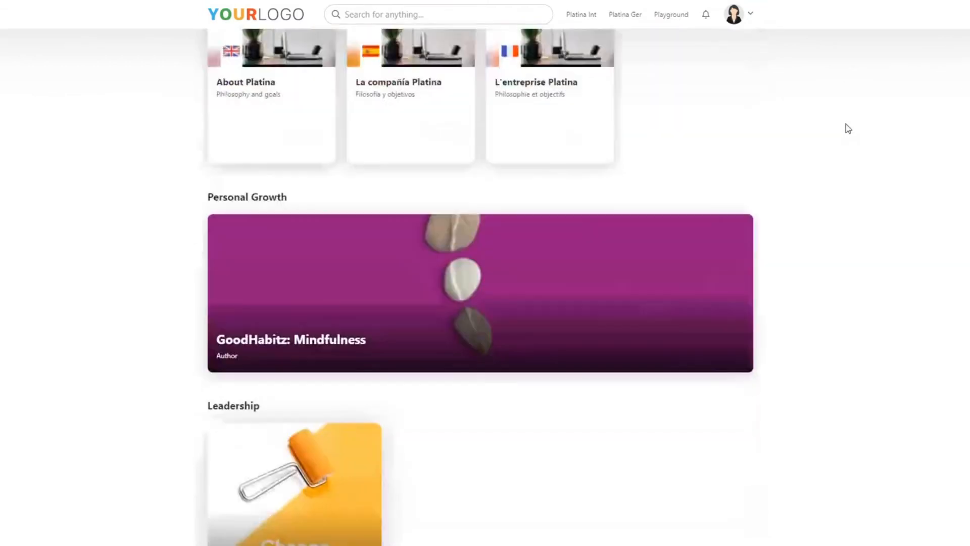
scroll(851, 130, up, 5)
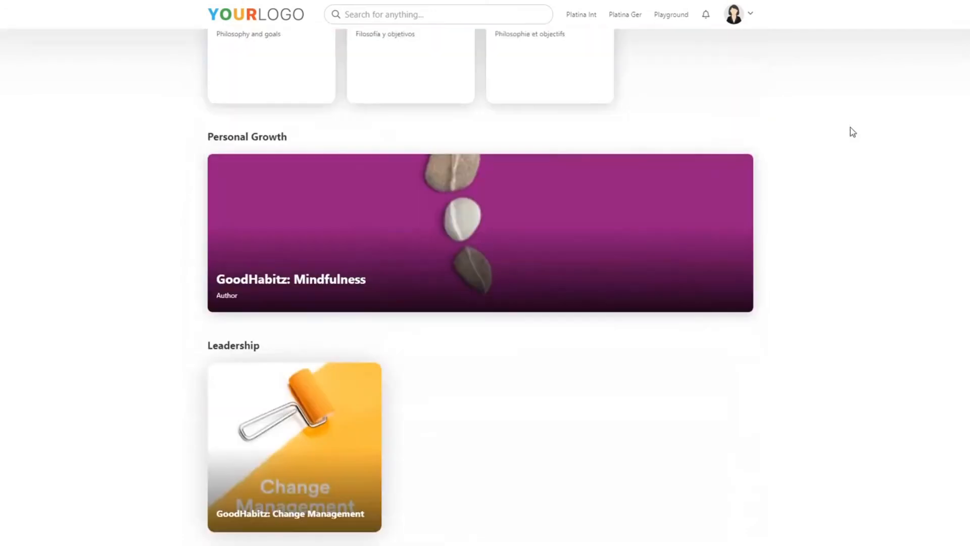
scroll(850, 132, up, 10)
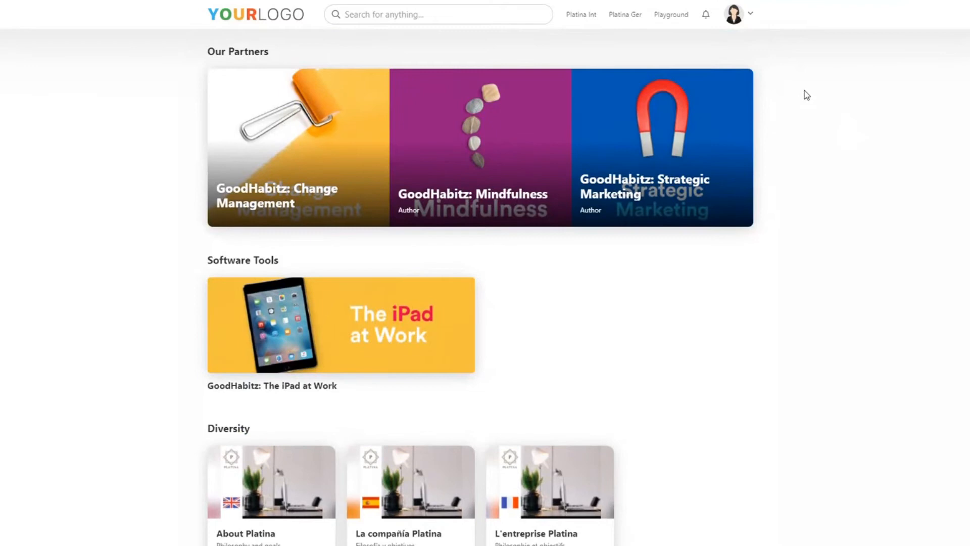
Open the Platina Ger portal and look through its German course sections down to Sales Kurse
click(625, 16)
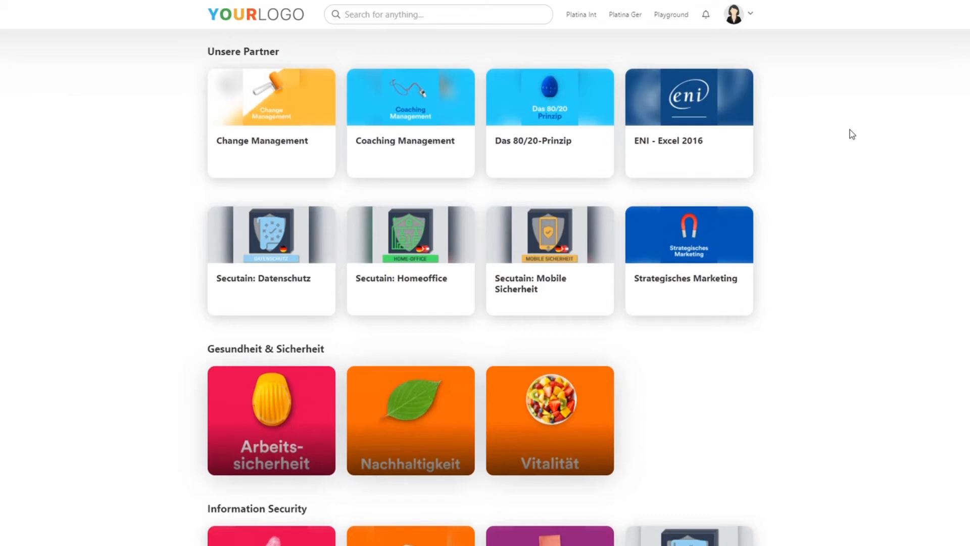
scroll(851, 130, down, 5)
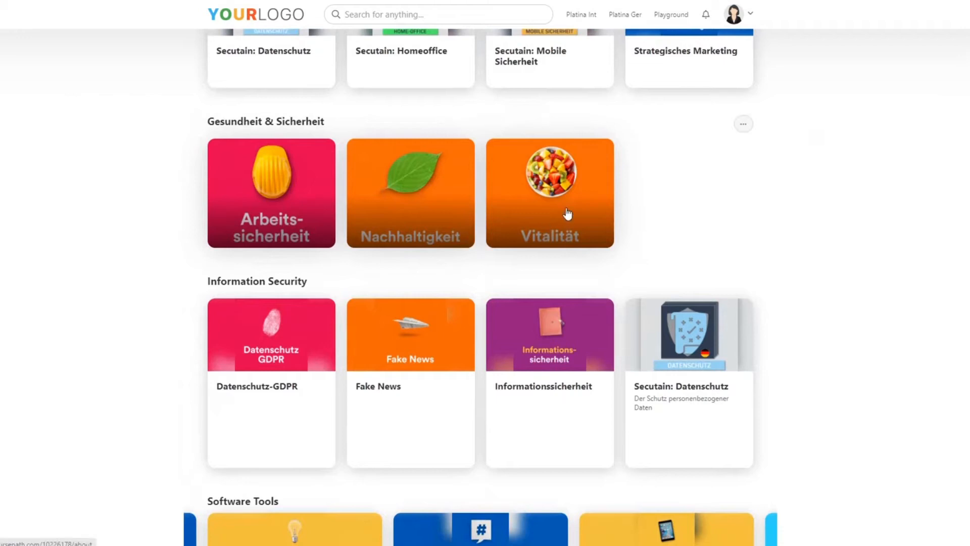
scroll(845, 232, down, 5)
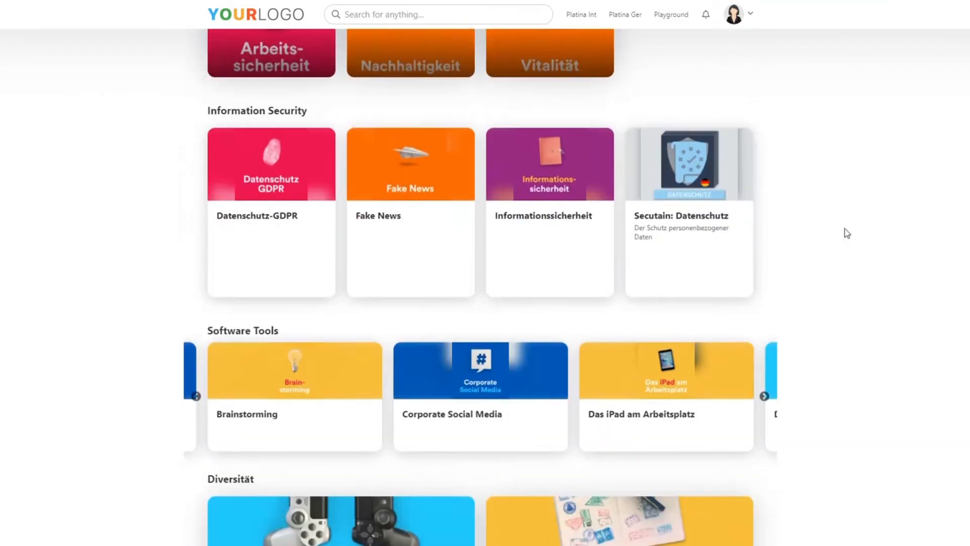
scroll(886, 279, down, 3)
scroll(889, 278, down, 7)
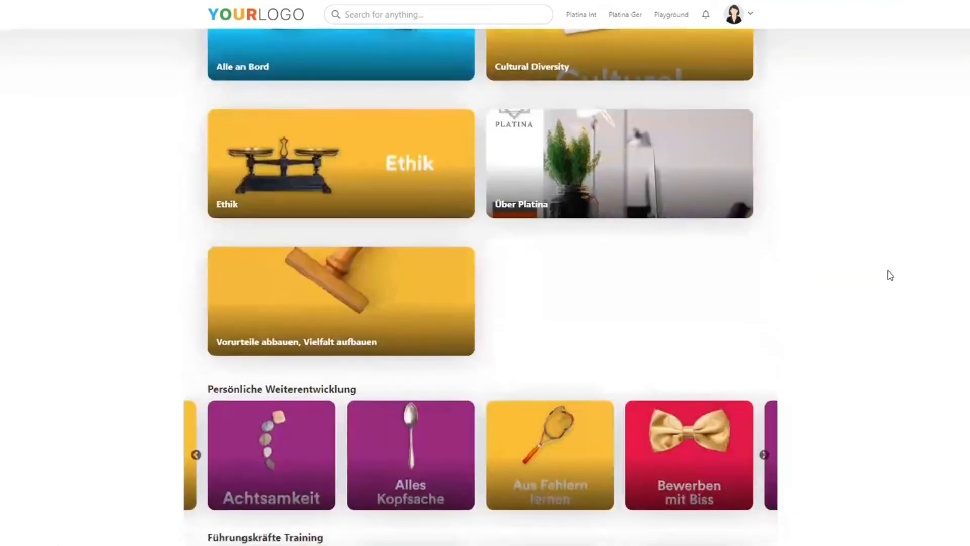
scroll(890, 274, down, 2)
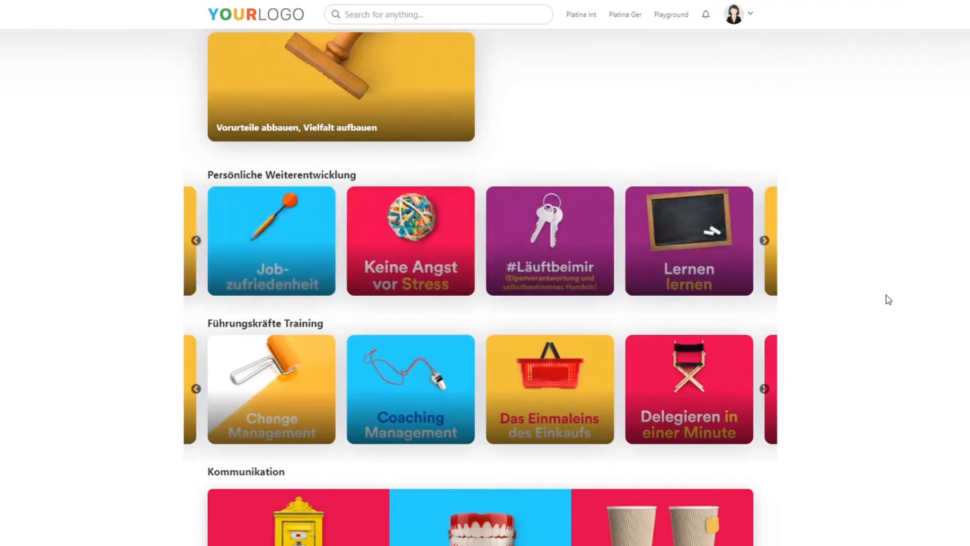
scroll(920, 275, down, 5)
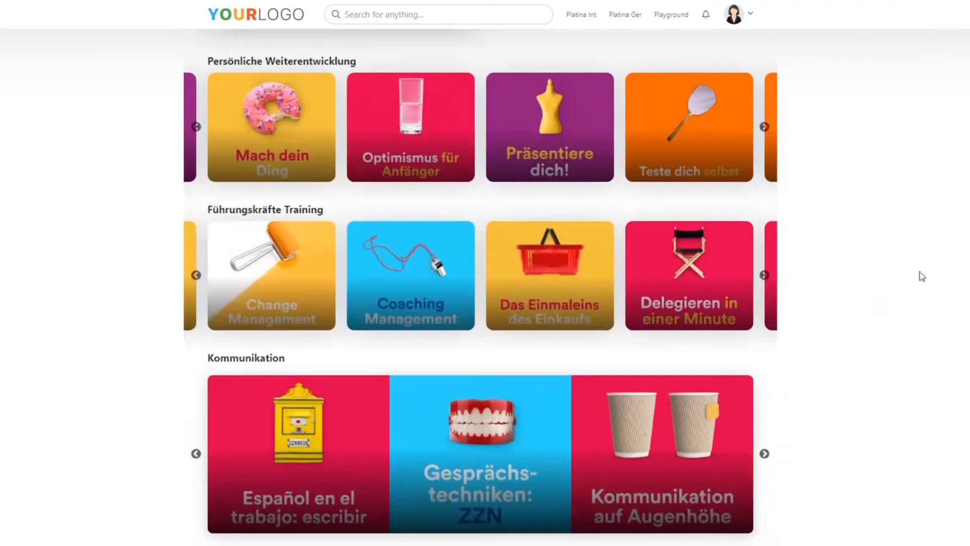
scroll(934, 274, down, 3)
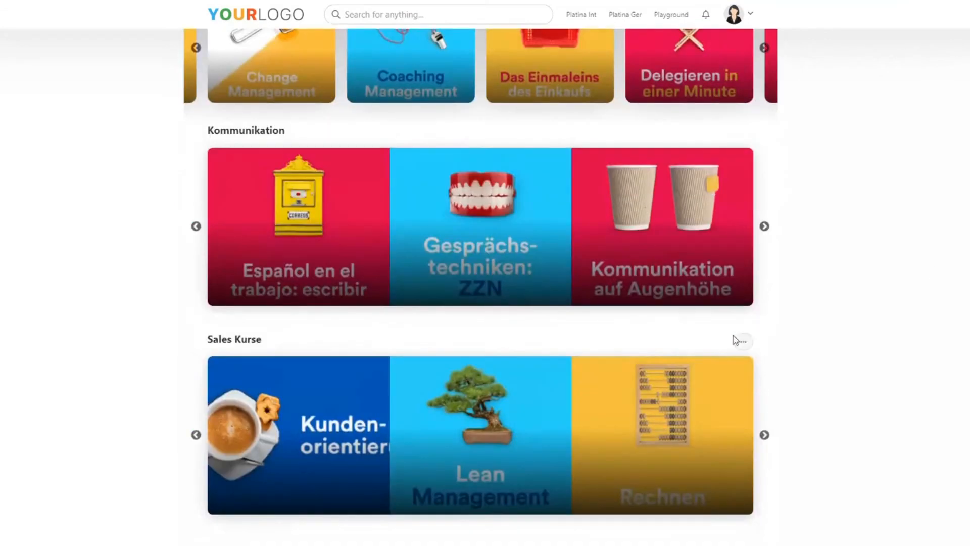
Check the content display options in the Sales Kurse widget's appearance settings and close them with Splash kept
click(744, 342)
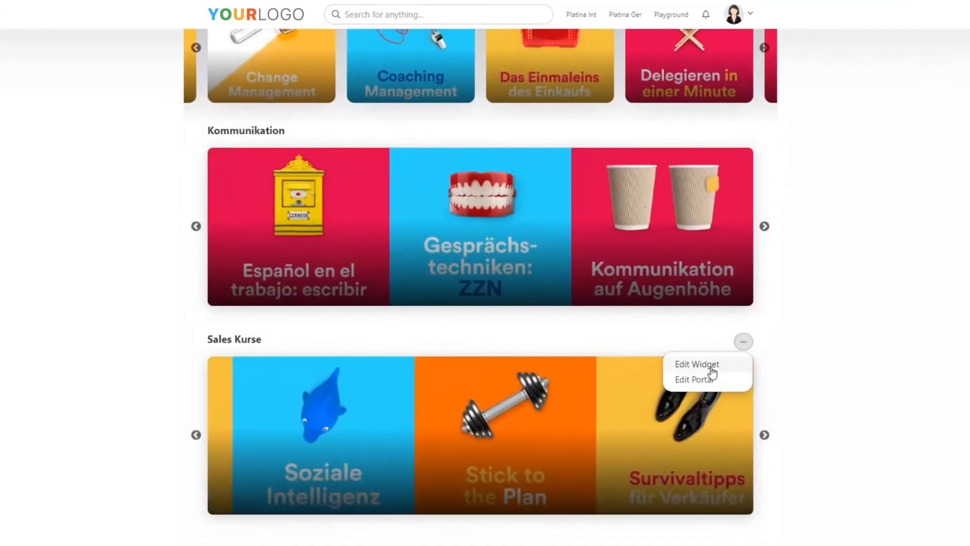
click(710, 364)
click(469, 76)
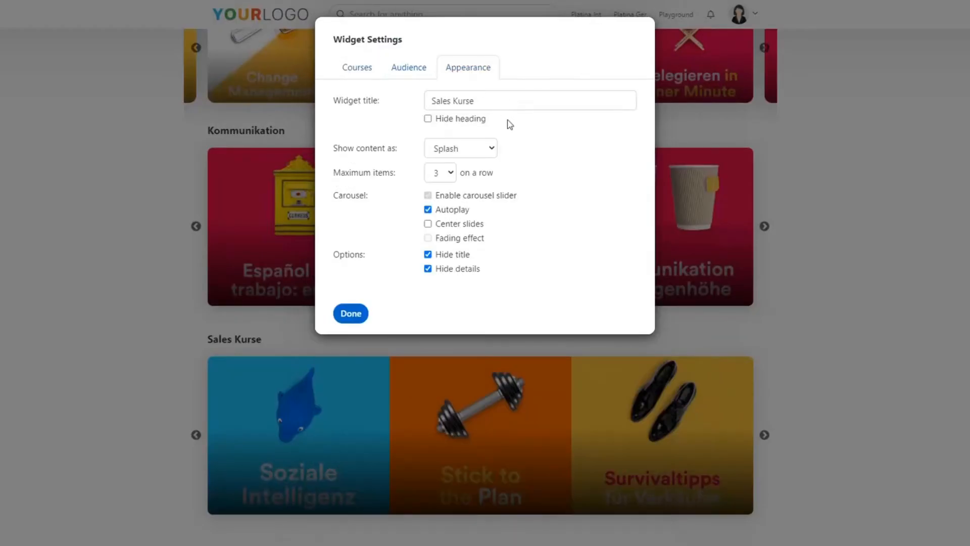
click(481, 149)
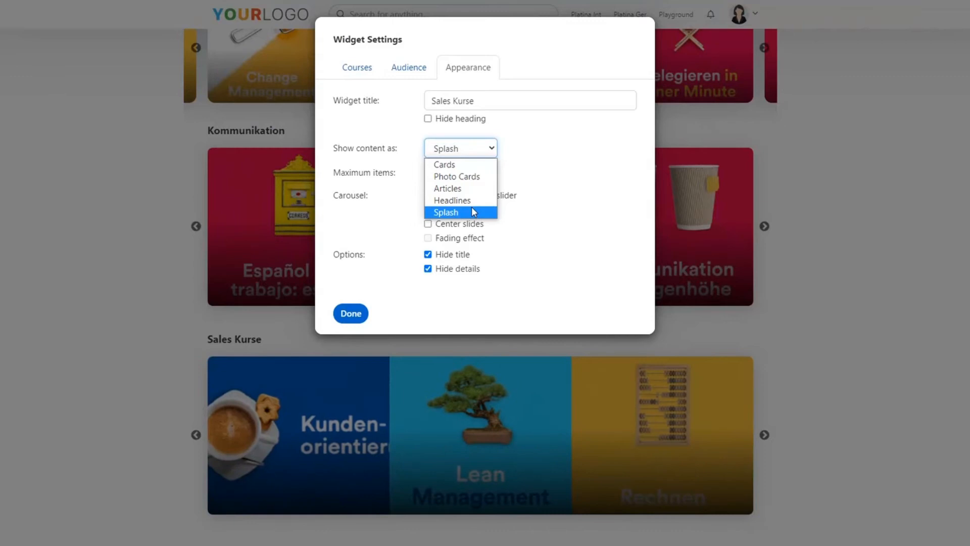
click(350, 314)
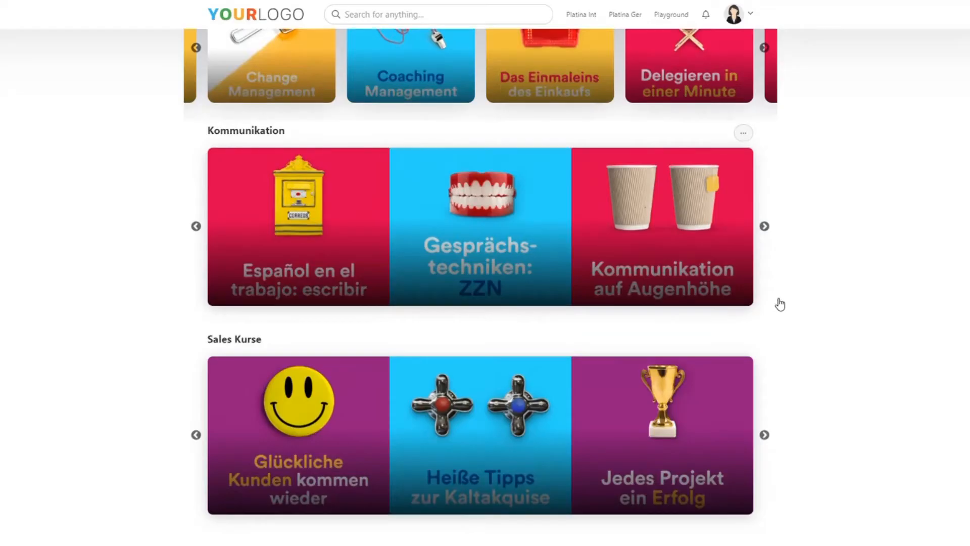
Return to the upper sections of the Platina Ger portal and browse two sets further through the Software Tools carousel
scroll(879, 293, up, 4)
scroll(882, 290, up, 20)
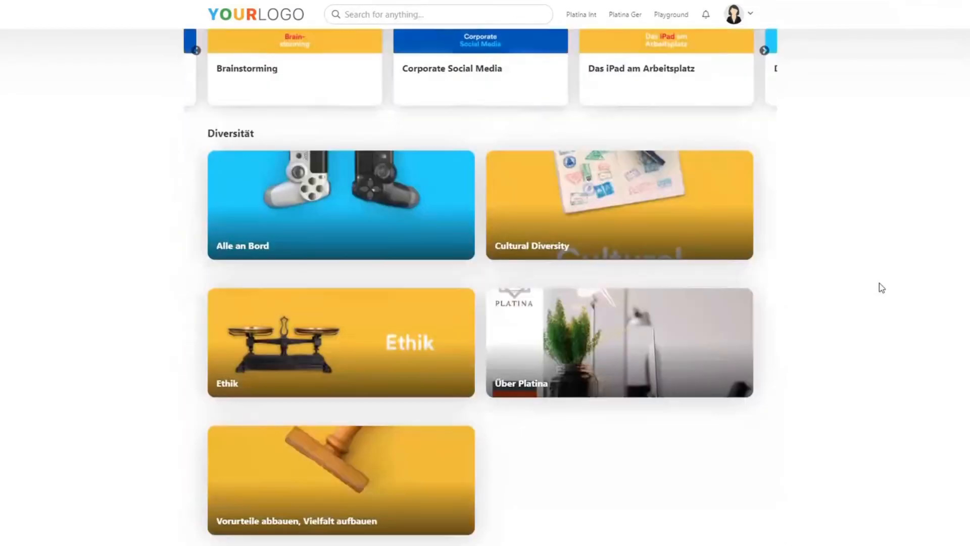
scroll(879, 285, up, 4)
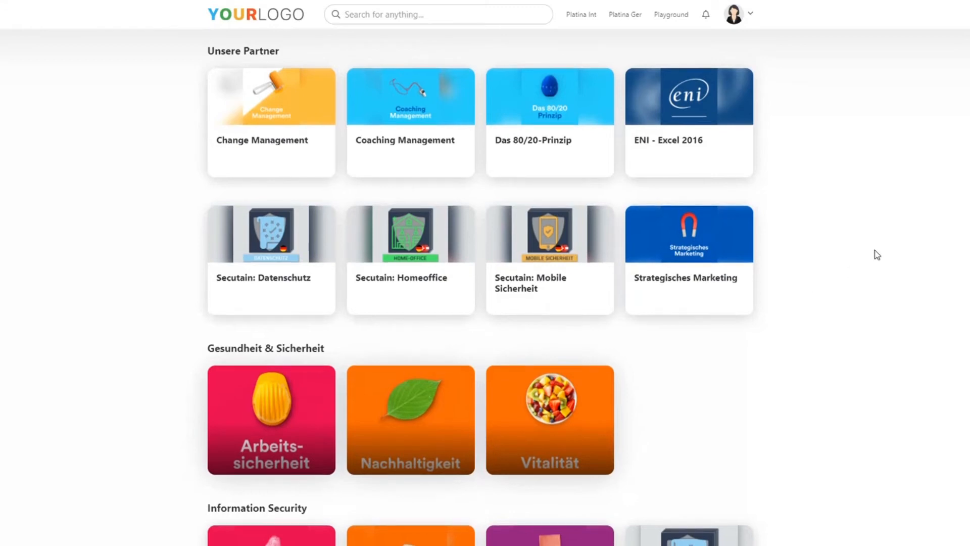
scroll(875, 255, down, 12)
scroll(879, 245, down, 1)
scroll(879, 238, up, 2)
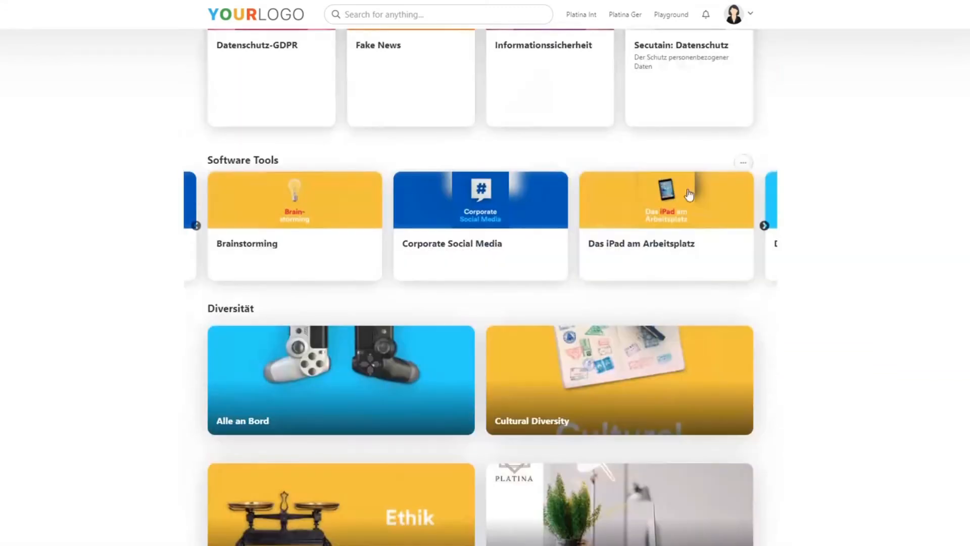
click(766, 228)
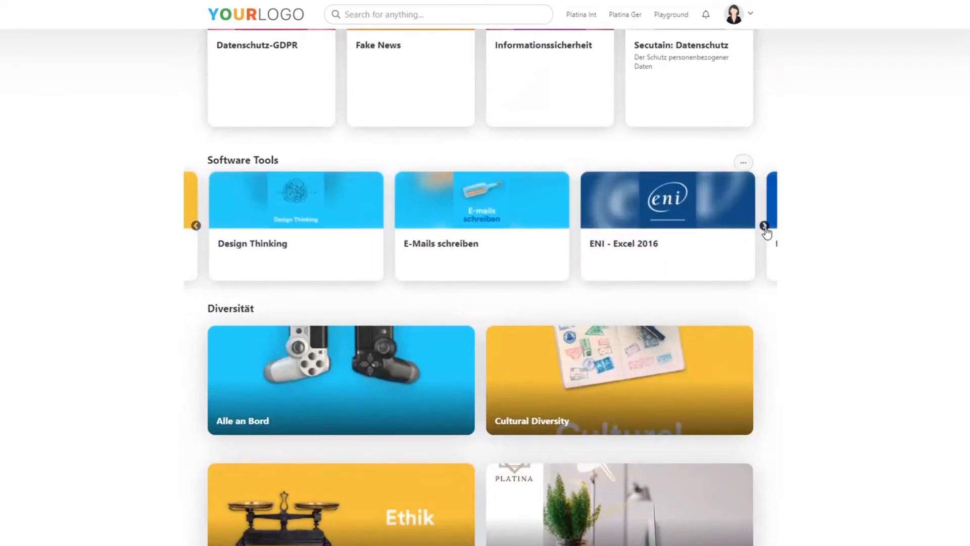
click(765, 228)
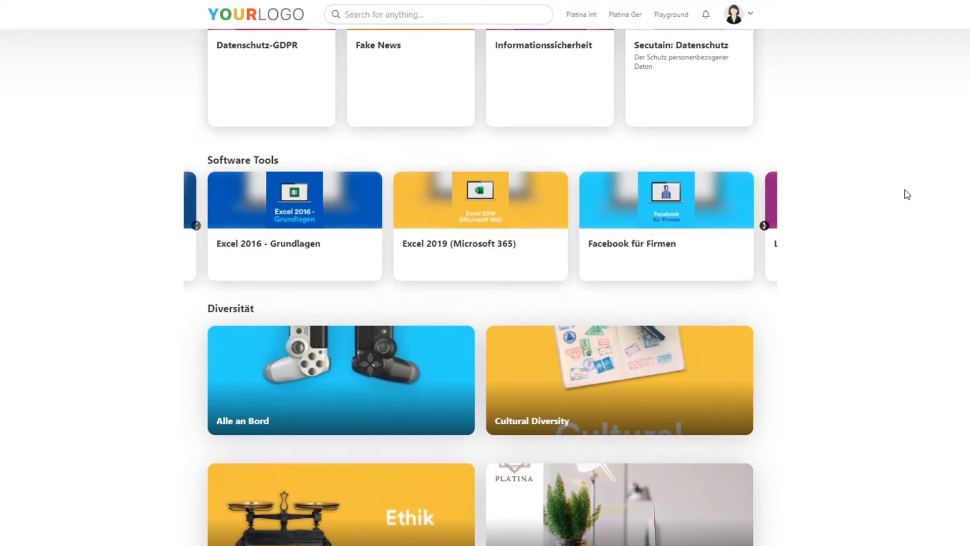
Open the Information Portal from the page footer, view its article on customizing widget appearance and slider, and go back
scroll(480, 287, down, 15)
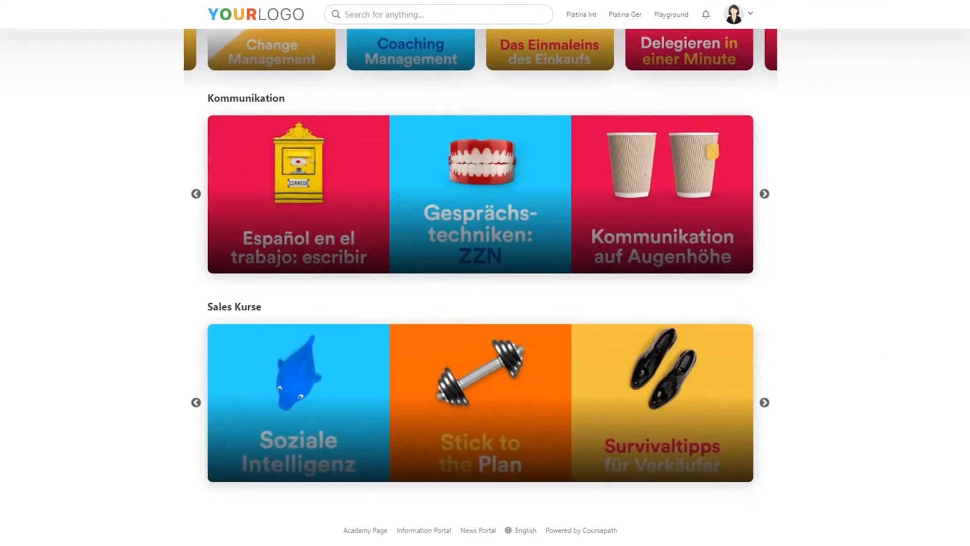
click(438, 531)
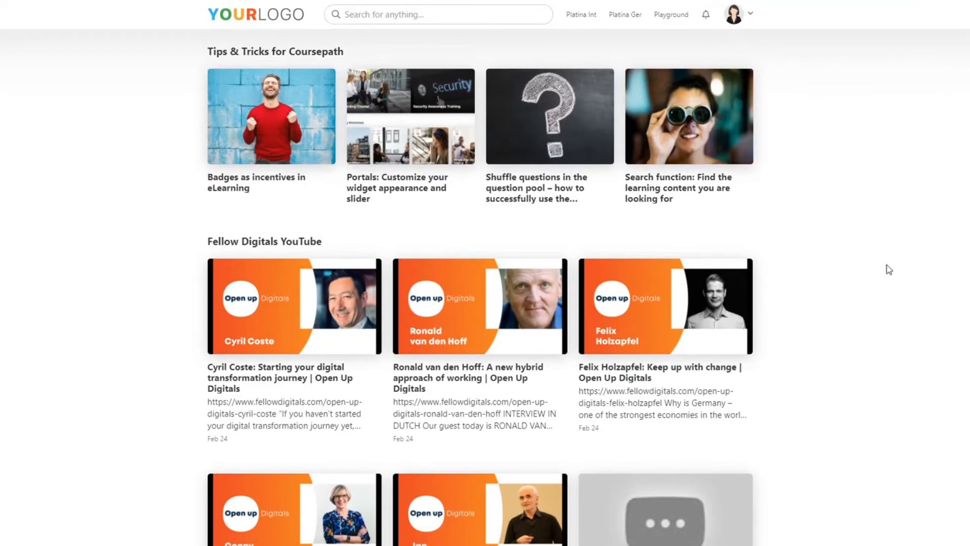
mouse_move(726, 246)
click(441, 137)
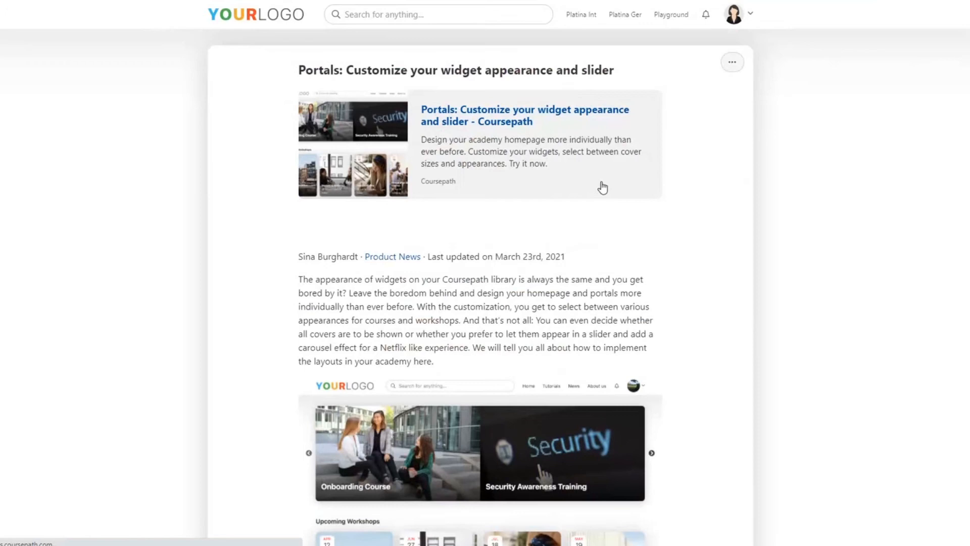
key(alt+Left)
Open the article on shuffling questions in the question pool, read through its instructions and return to the Information Portal
click(571, 145)
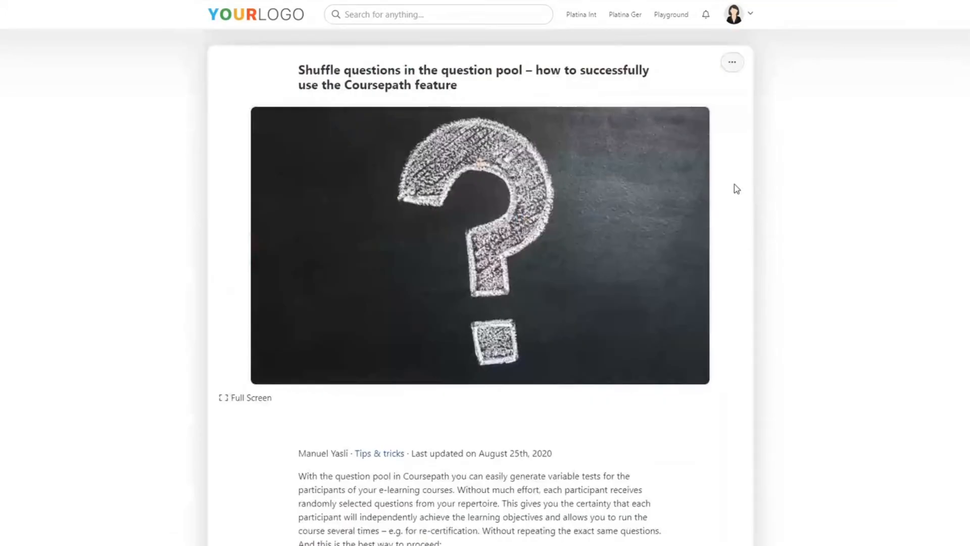
scroll(804, 202, down, 1)
scroll(804, 203, up, 1)
scroll(819, 179, down, 4)
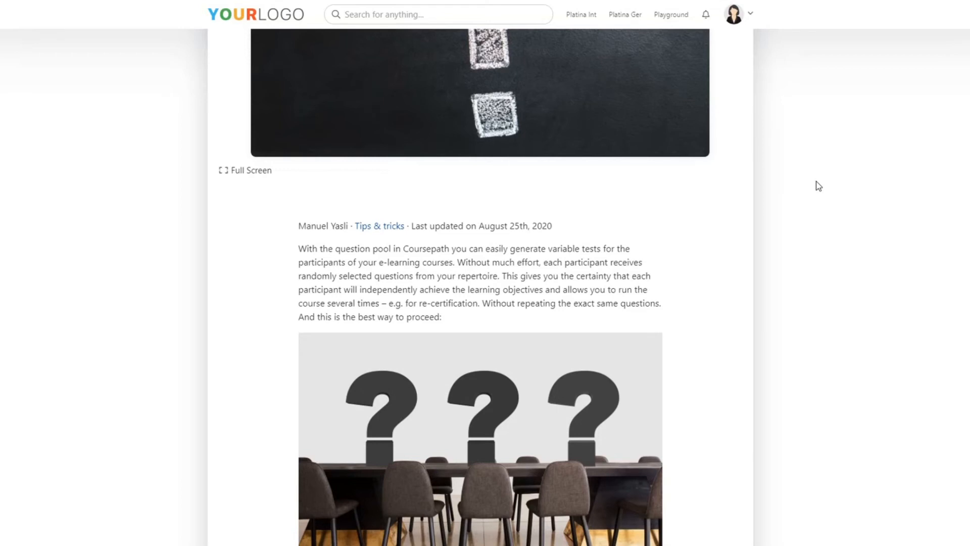
scroll(818, 186, down, 9)
scroll(817, 186, down, 2)
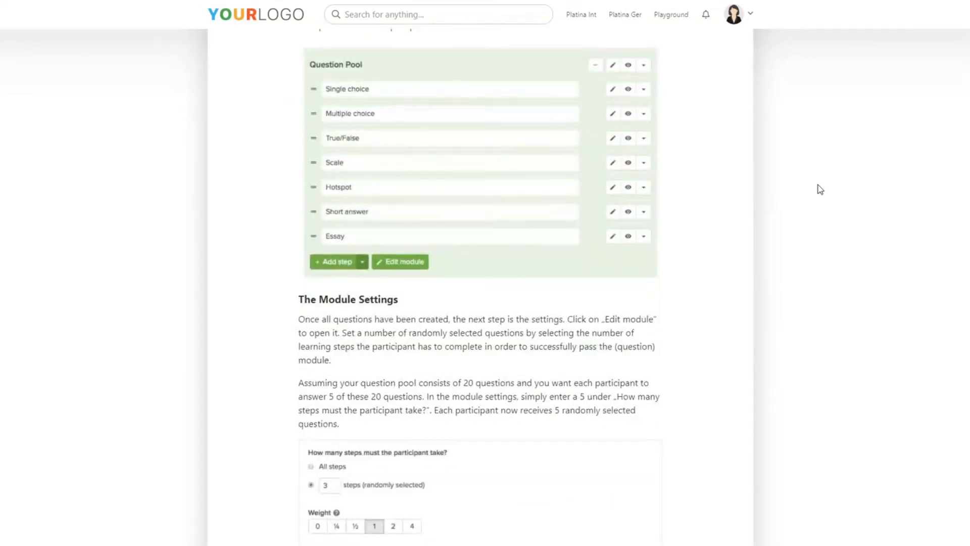
scroll(817, 185, down, 6)
scroll(819, 187, up, 15)
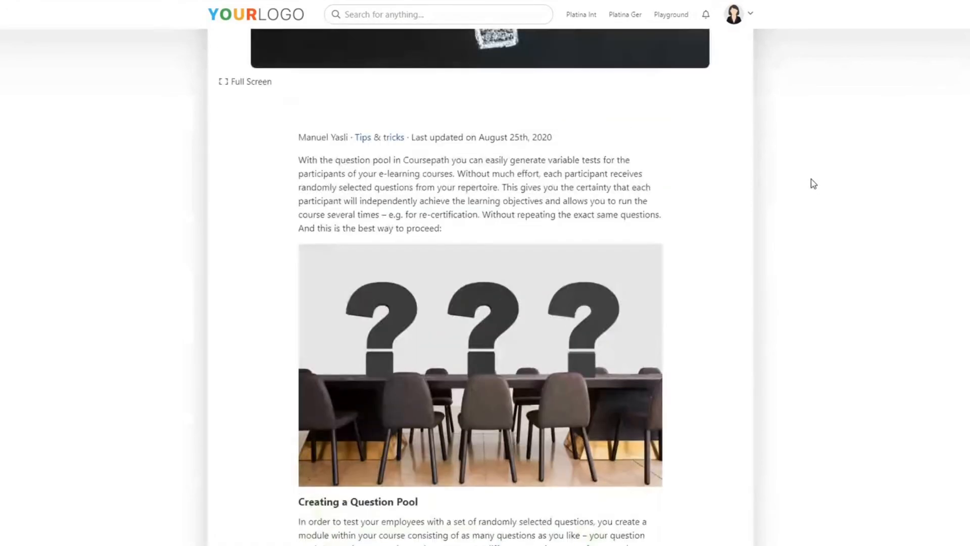
scroll(813, 184, up, 5)
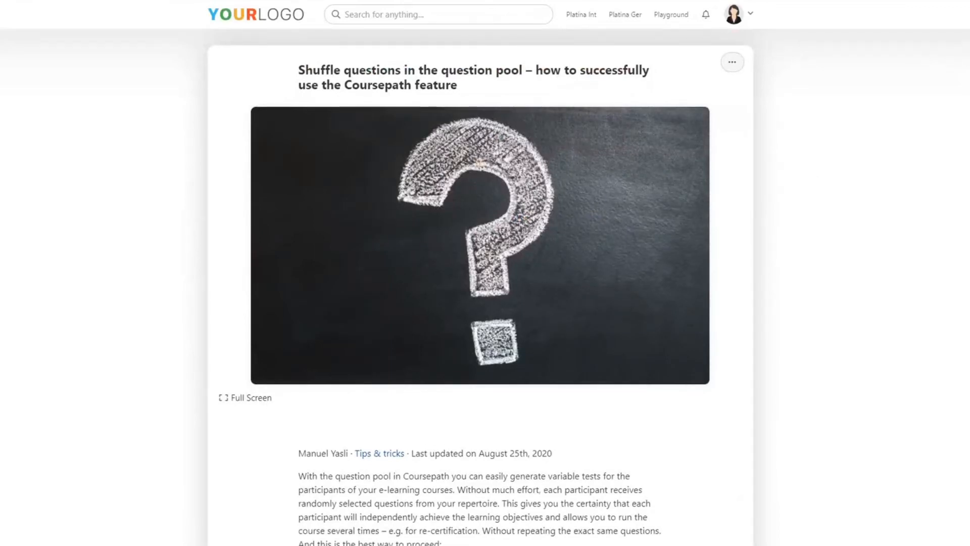
scroll(480, 303, down, 10)
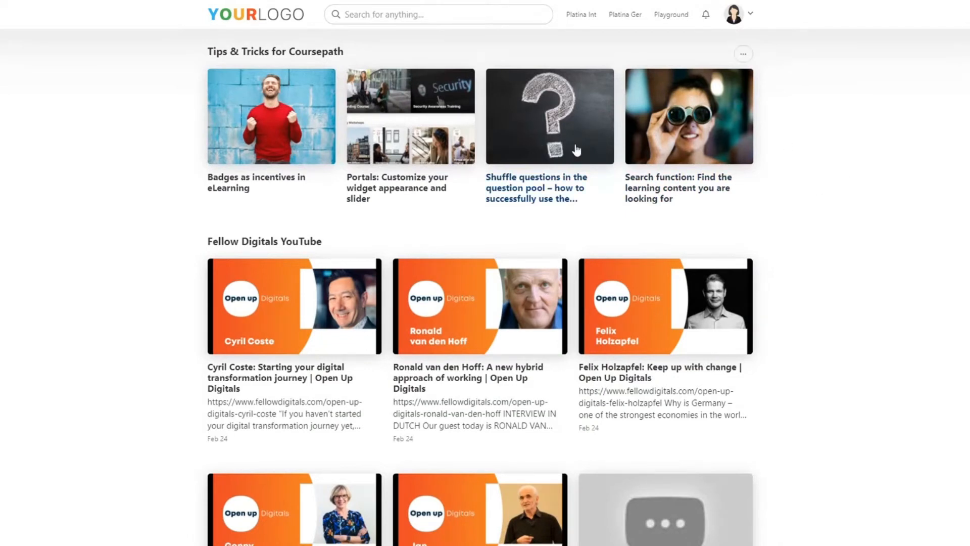
Look through the Information Portal's Tips & Tricks articles and the Fellow Digitals YouTube feed
click(407, 130)
scroll(844, 232, down, 3)
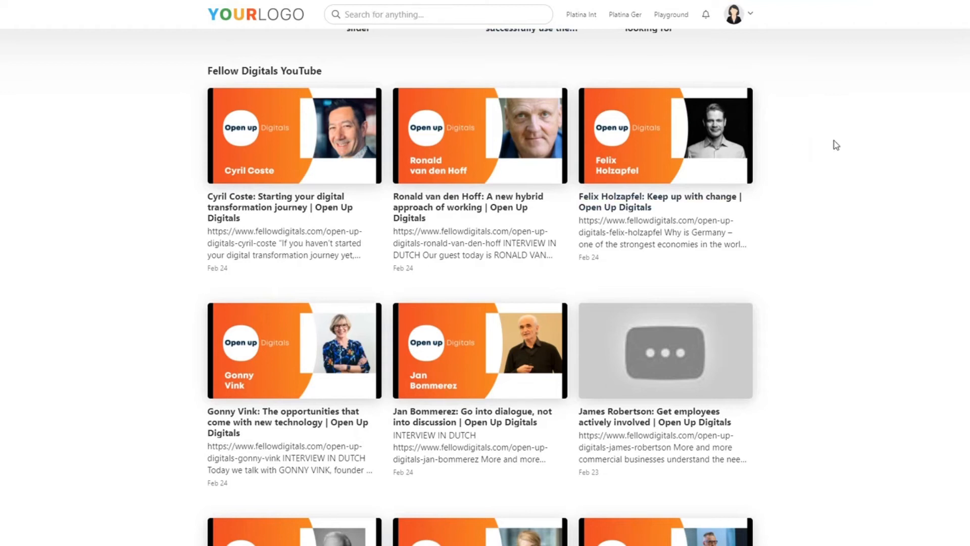
scroll(839, 145, down, 1)
scroll(839, 145, down, 10)
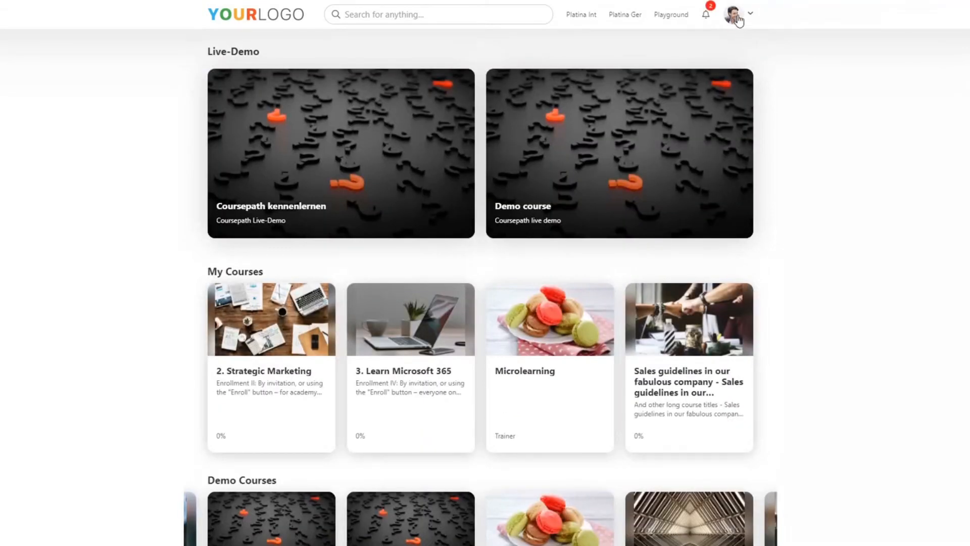
Open the News Portal from the second member account's home page and check the heading of its article feed
scroll(892, 151, down, 6)
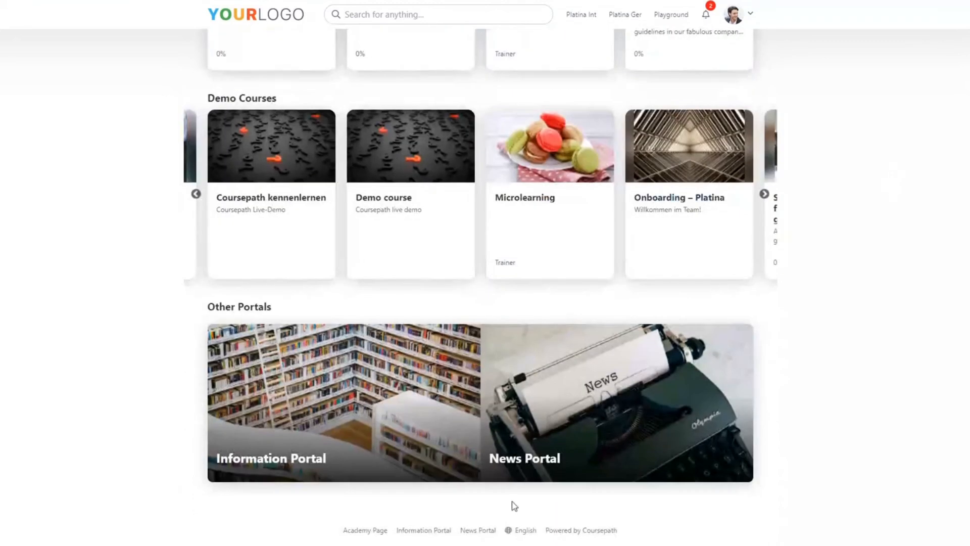
click(488, 530)
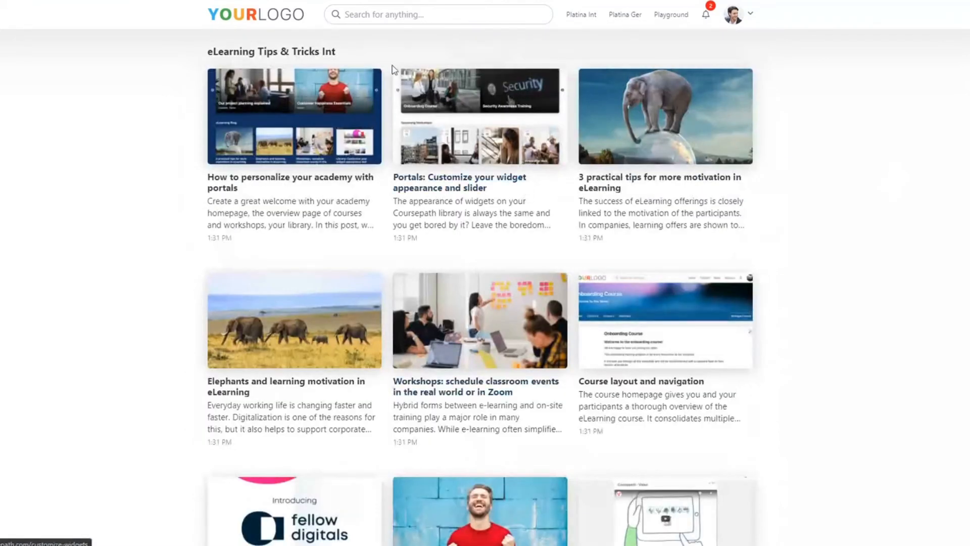
drag(320, 51, 348, 56)
click(348, 56)
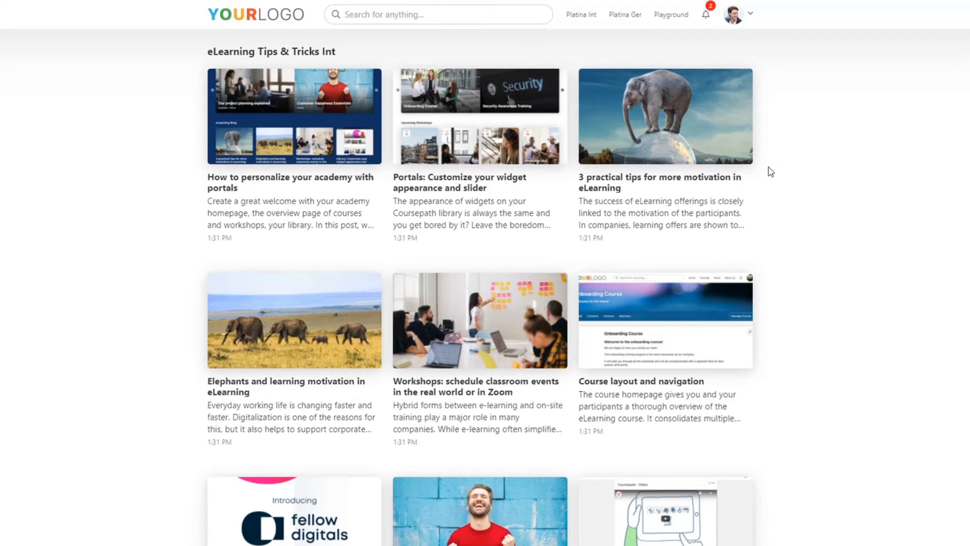
Switch to the first member account's browser window to compare how its News Portal displays the article feed
mouse_move(101, 514)
mouse_move(126, 544)
click(243, 513)
click(443, 17)
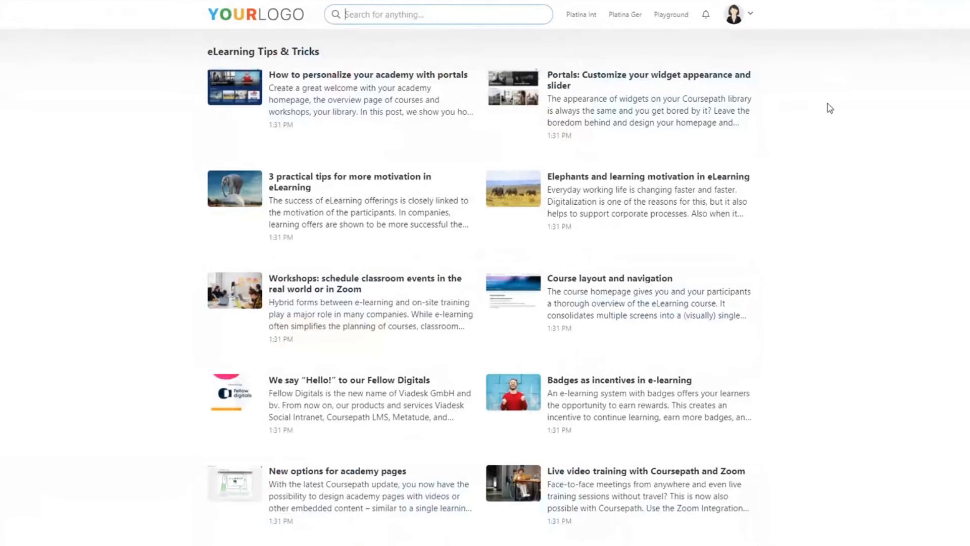
Search the academy for "strategic"
text(strategic)
key(Return)
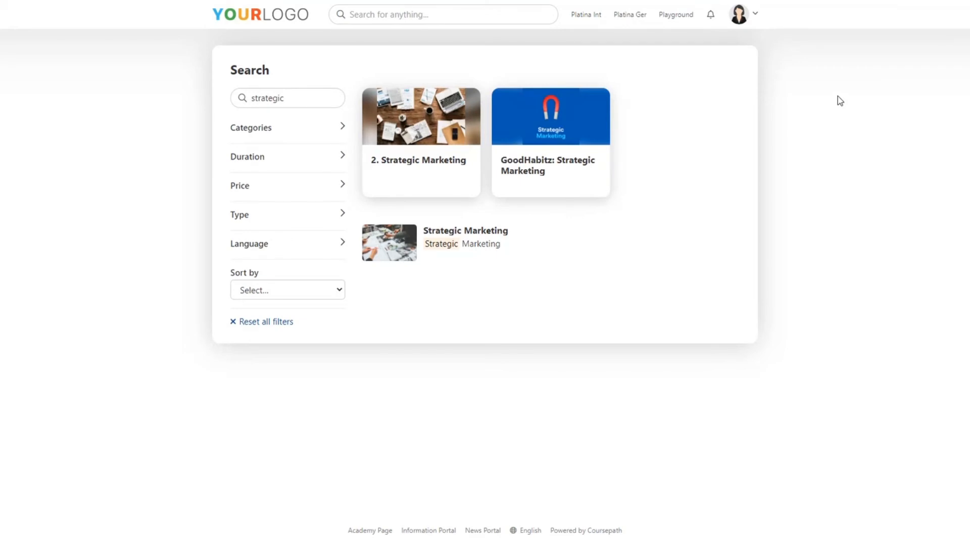
Open the Demo course from the academy home page and bring up its edit form at the cover and banner images
click(297, 24)
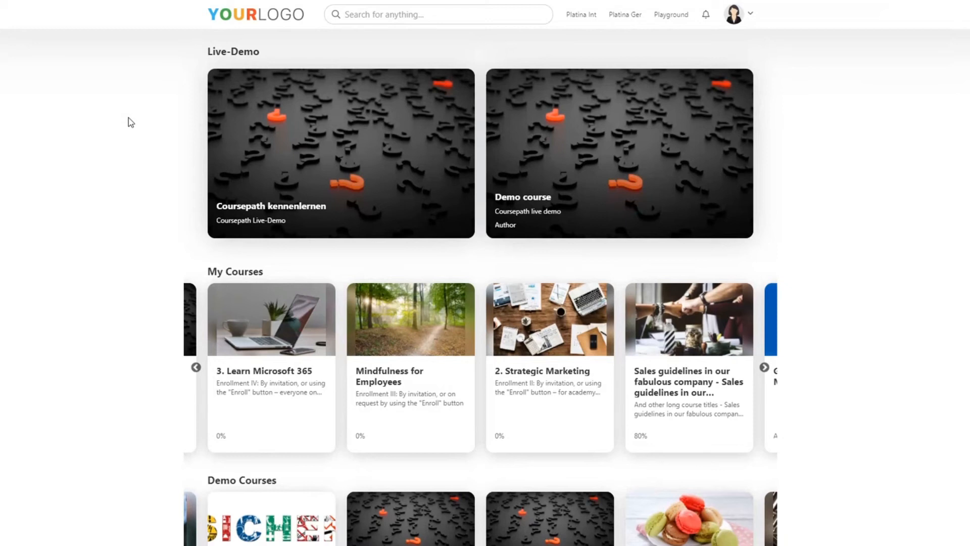
click(730, 212)
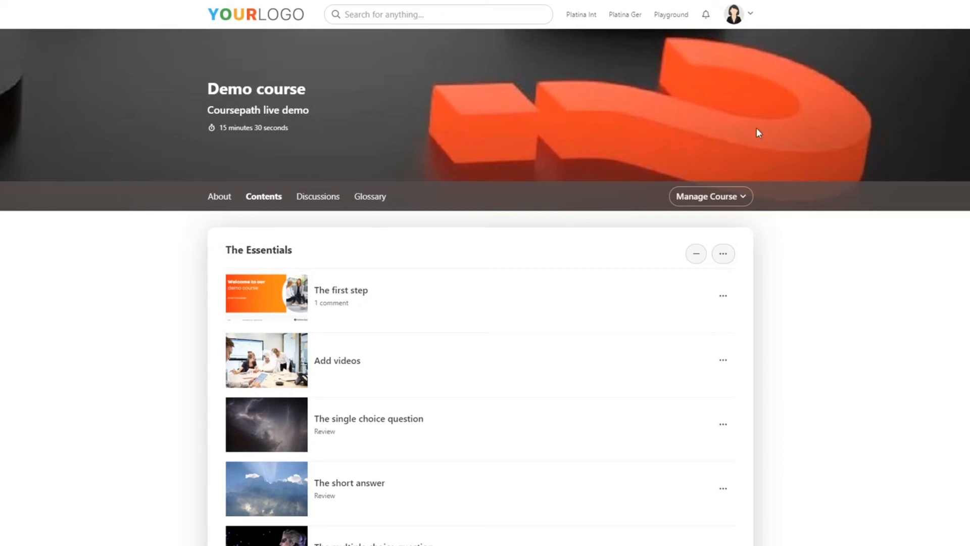
click(743, 200)
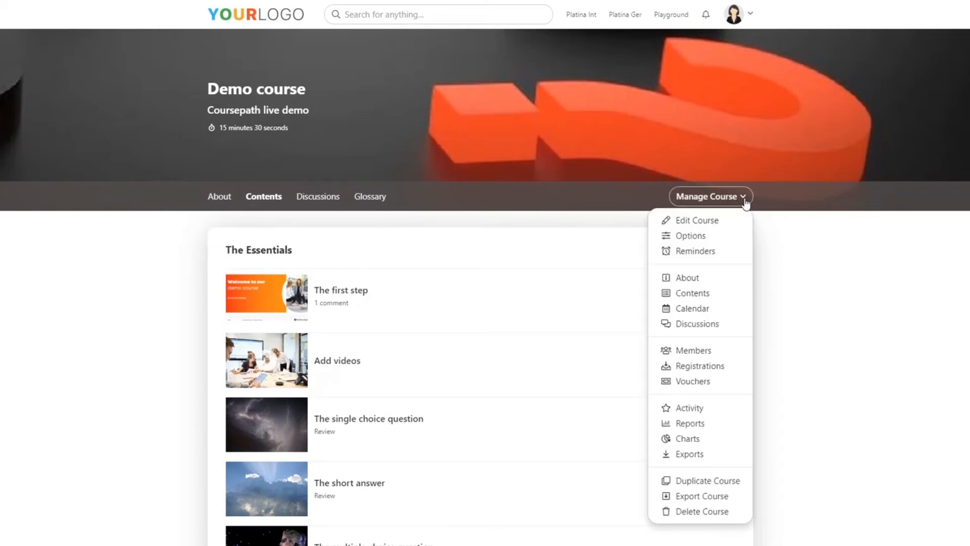
click(728, 223)
scroll(765, 221, down, 5)
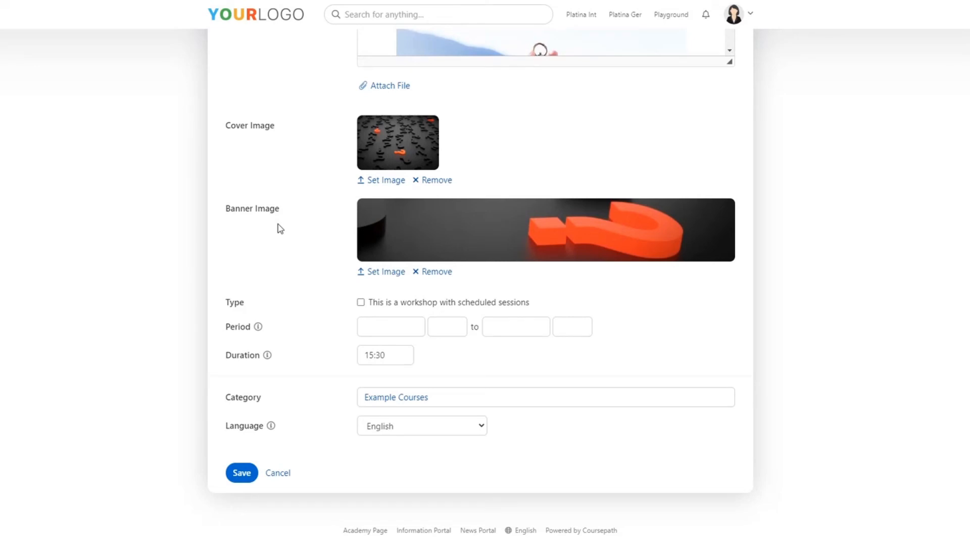
Look through the banner image sources, searching the stock photos for "summer" and checking the colors, and leave the course form without saving
click(398, 278)
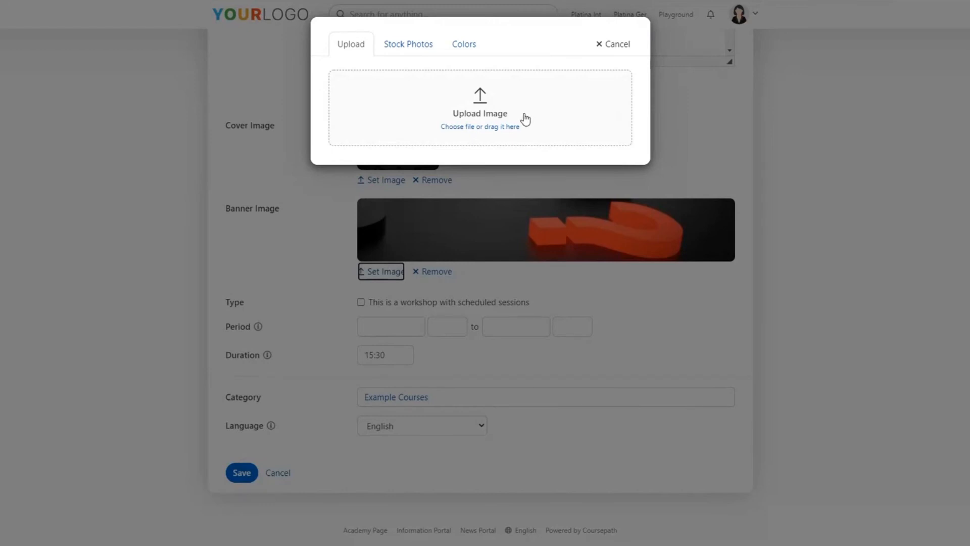
click(433, 56)
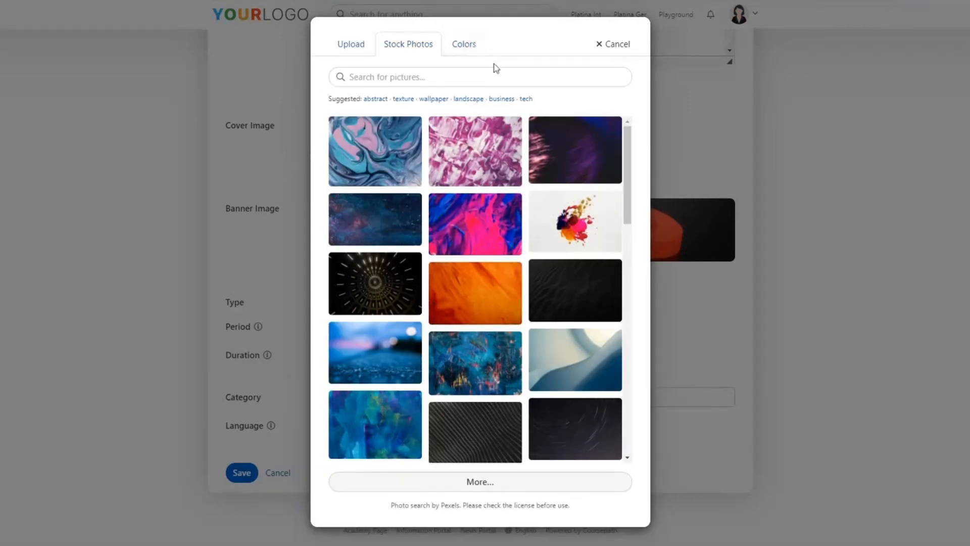
click(560, 79)
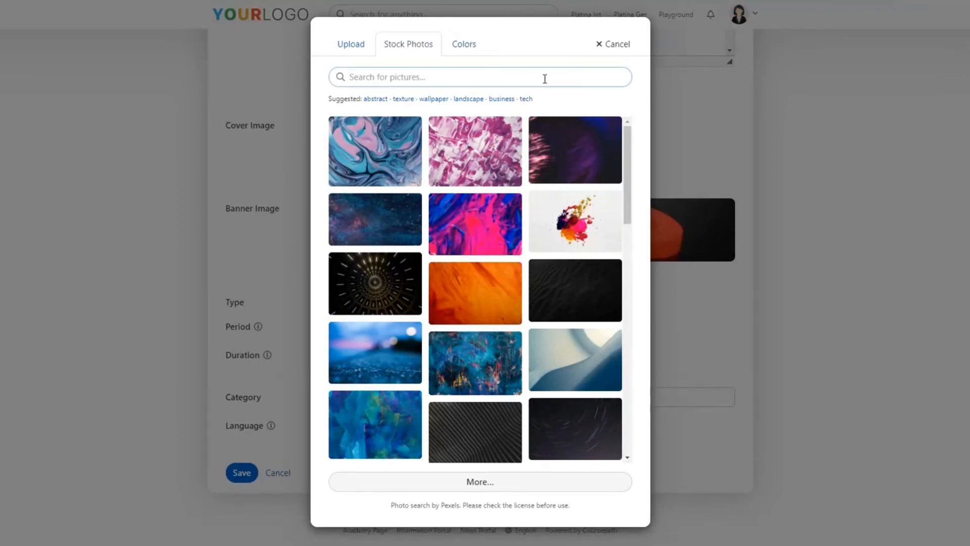
text(summer)
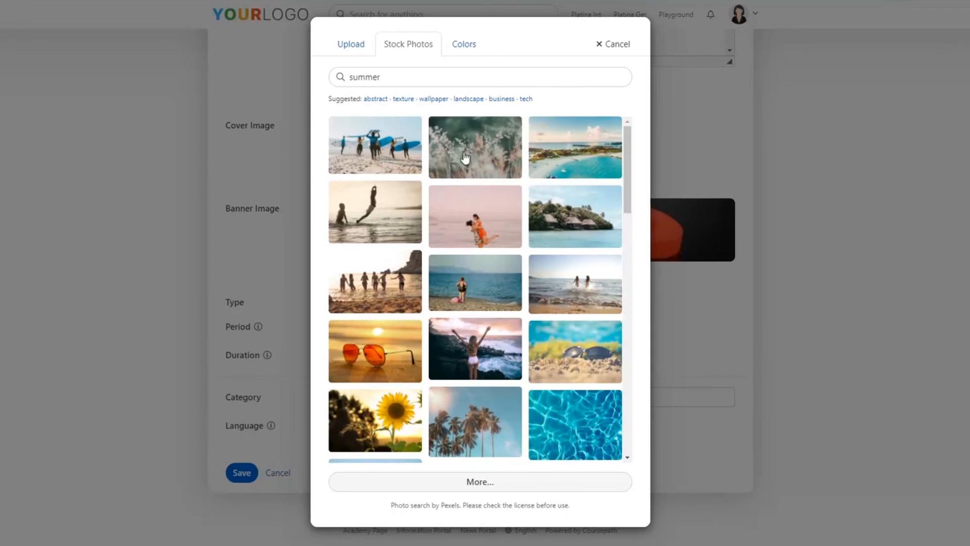
click(480, 53)
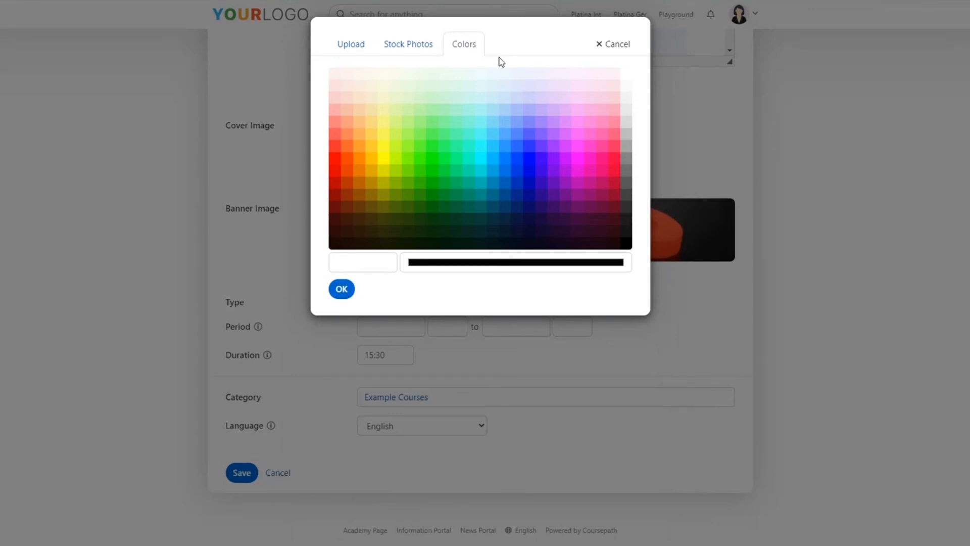
click(606, 45)
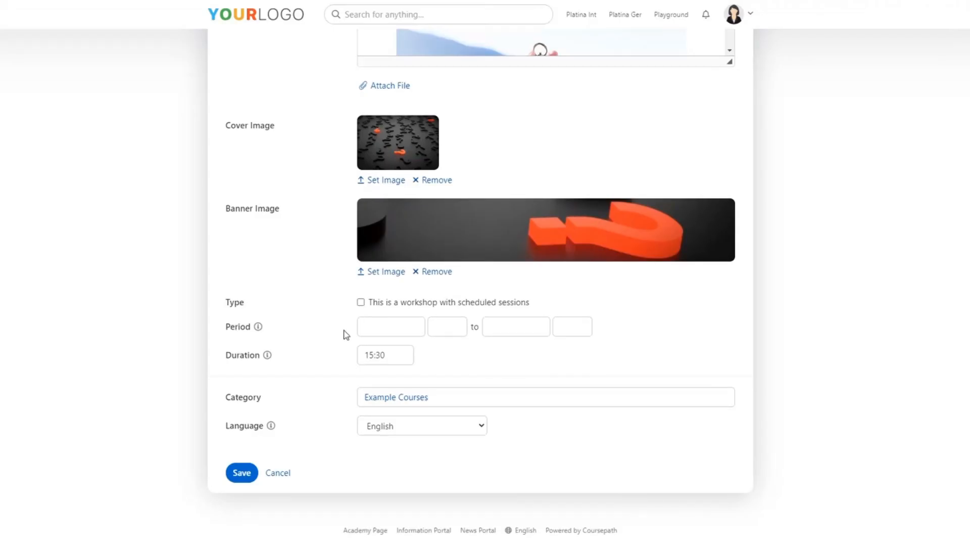
click(275, 479)
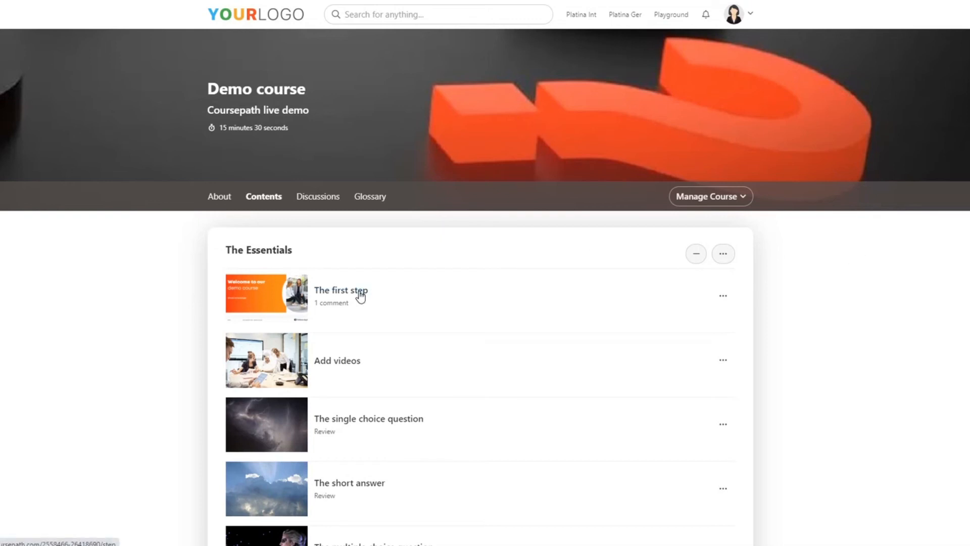
Go through the Demo course's first step and its Add videos step, checking the course management and step editing options there
click(420, 302)
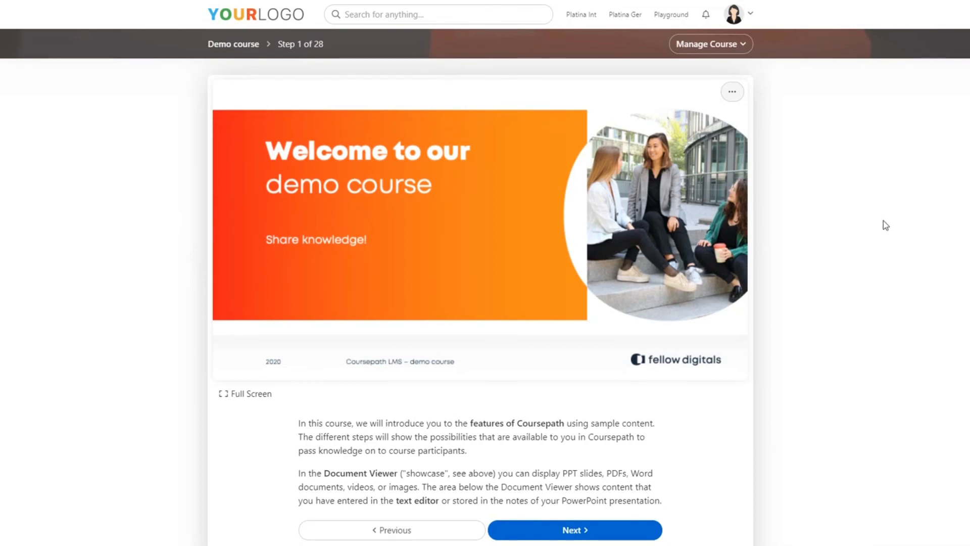
click(620, 534)
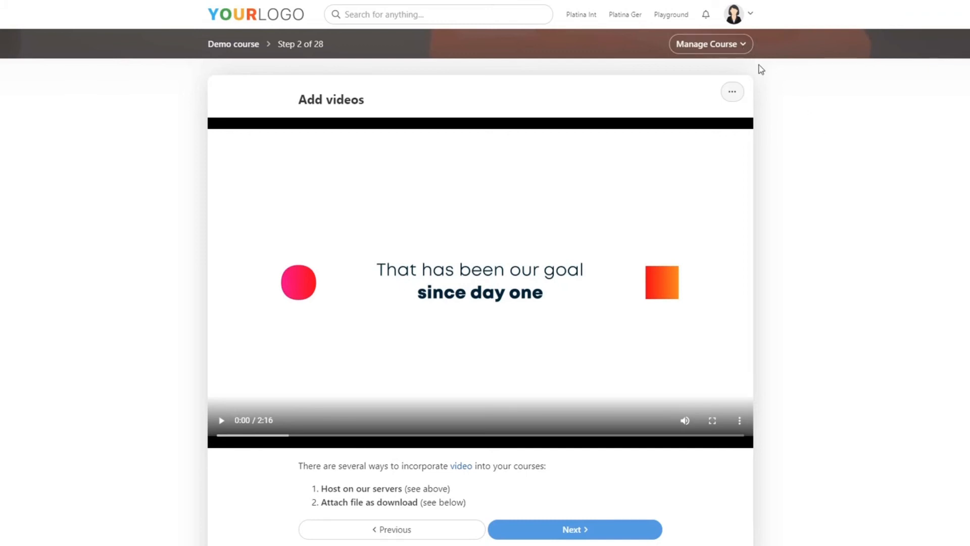
click(737, 48)
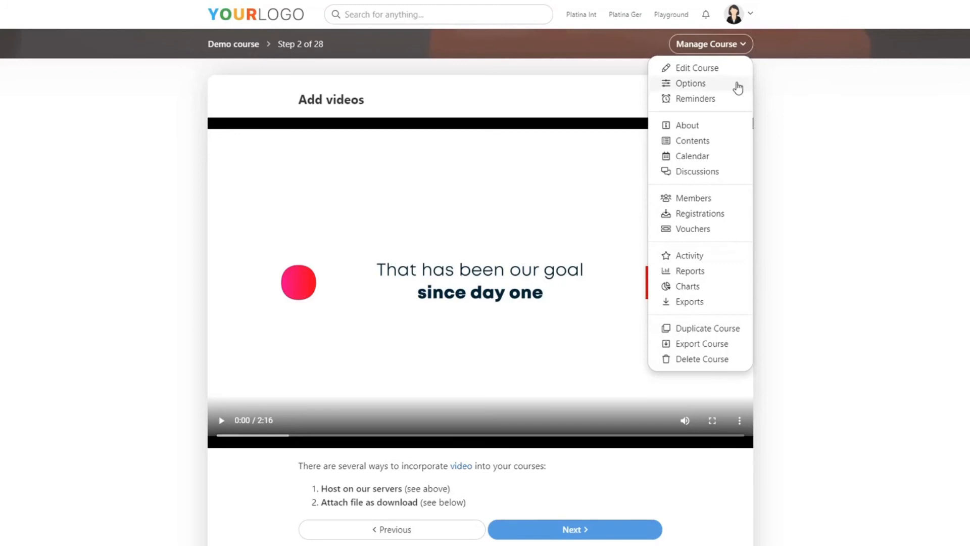
click(816, 145)
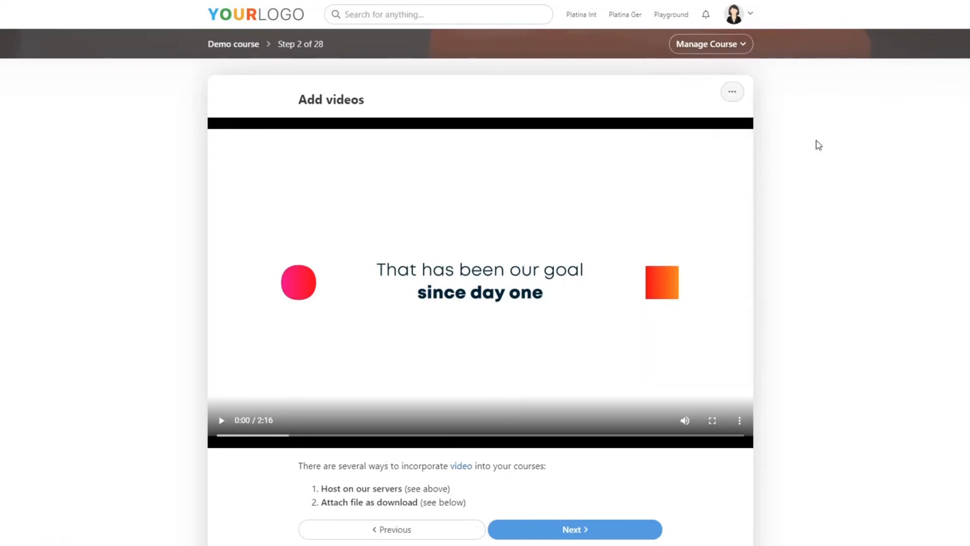
click(731, 100)
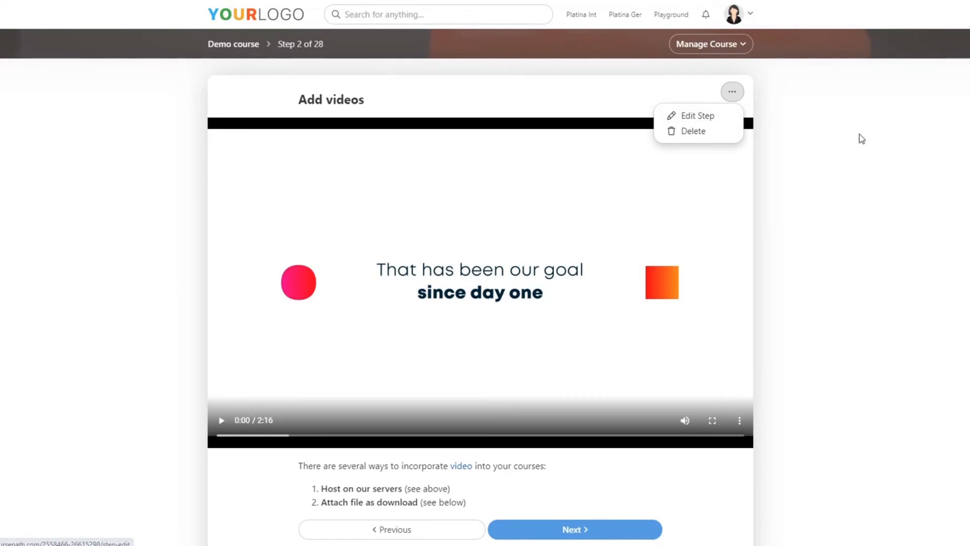
click(861, 138)
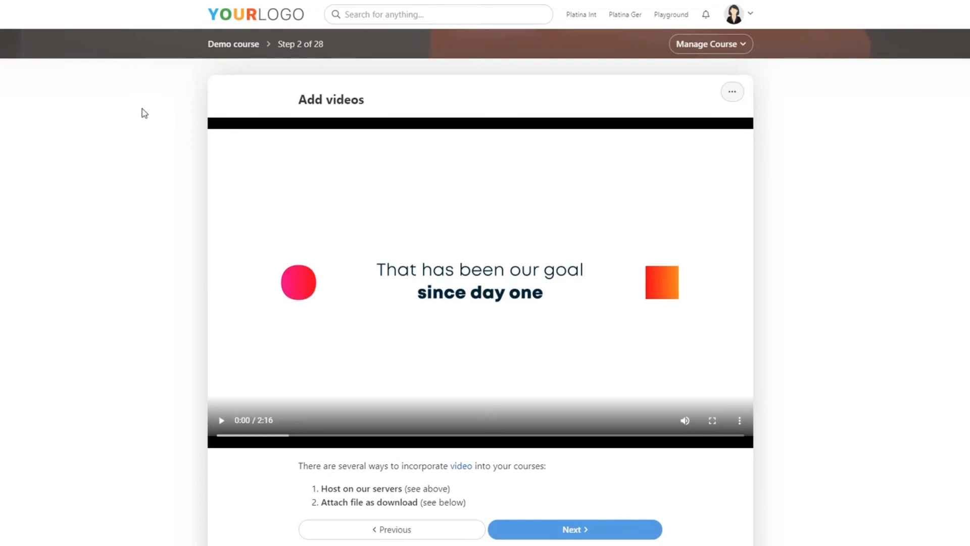
scroll(139, 126, down, 3)
scroll(134, 158, up, 1)
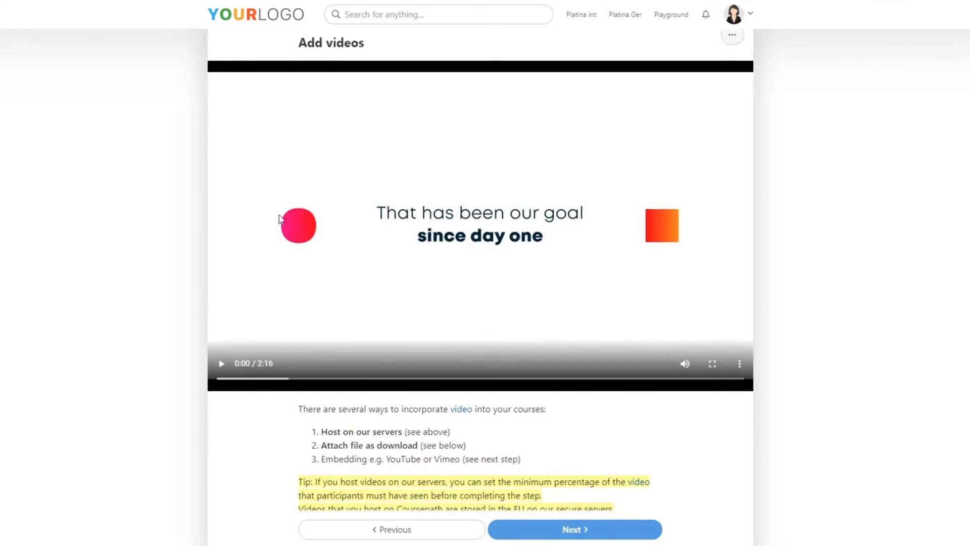
scroll(281, 219, up, 1)
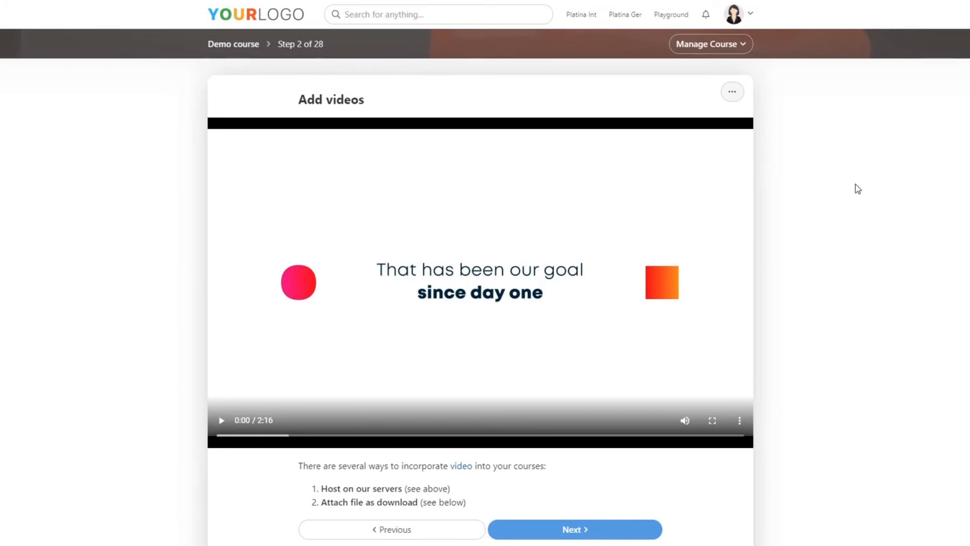
Return to the Demo course contents and start a blank new step in the Course completion module
click(241, 43)
scroll(178, 198, down, 9)
scroll(166, 207, down, 15)
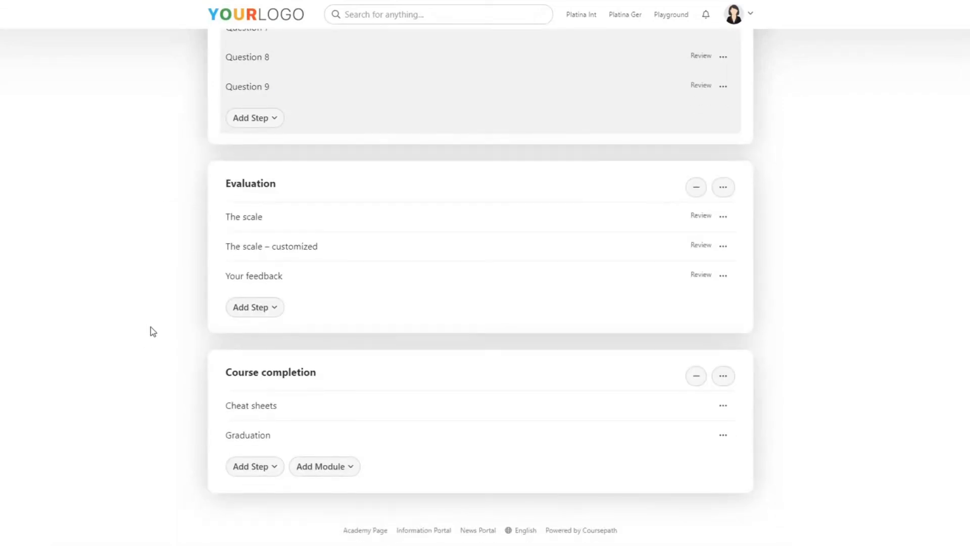
click(276, 467)
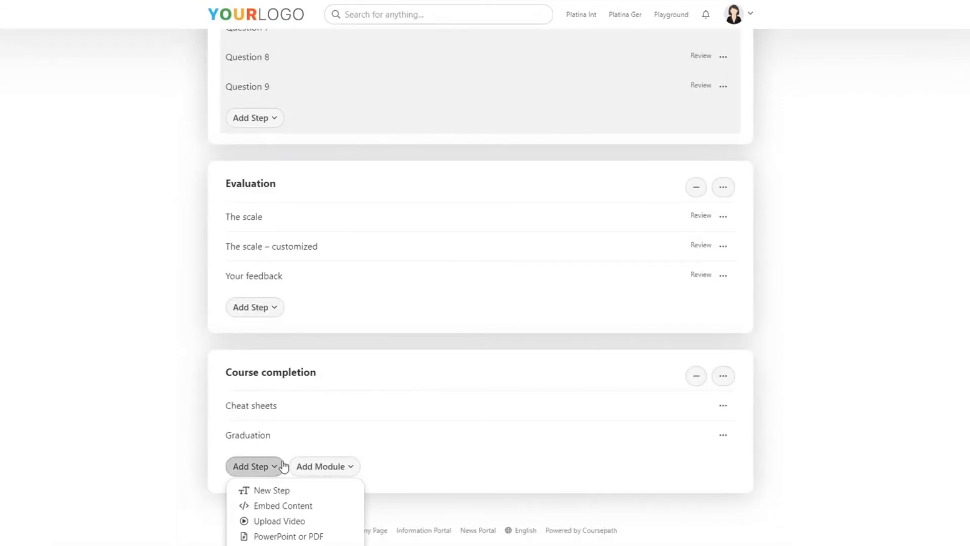
click(290, 494)
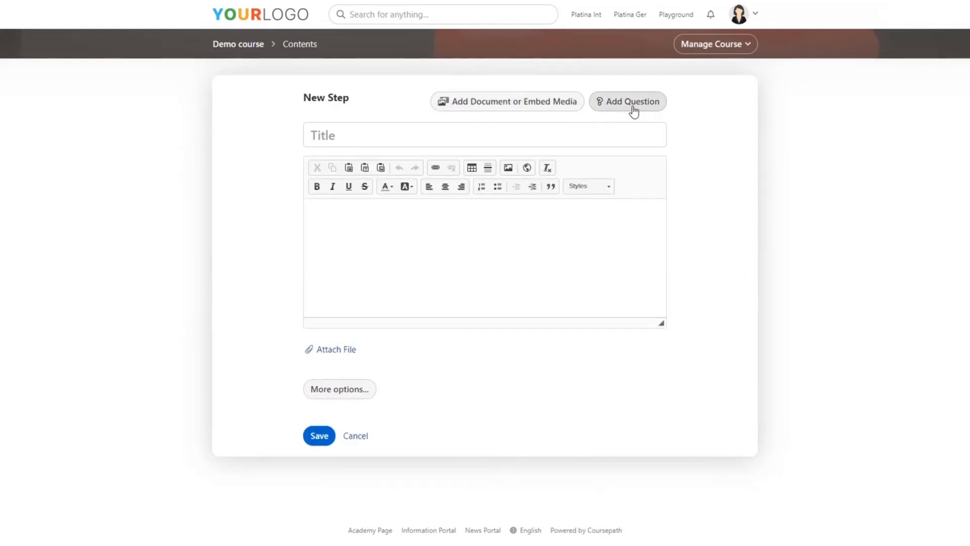
Look through the upload, embed and stock photo sources for adding a document or media to the new step, adding nothing
click(507, 104)
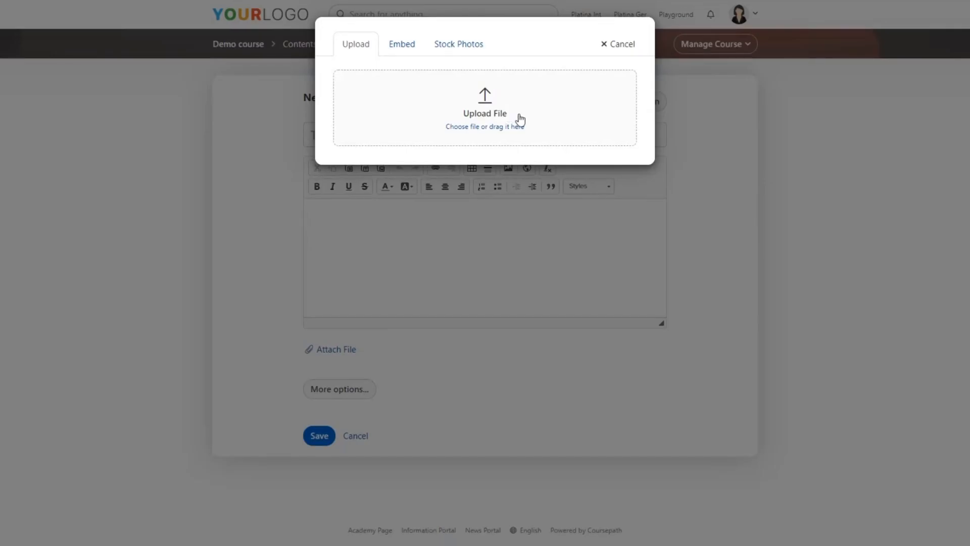
click(403, 56)
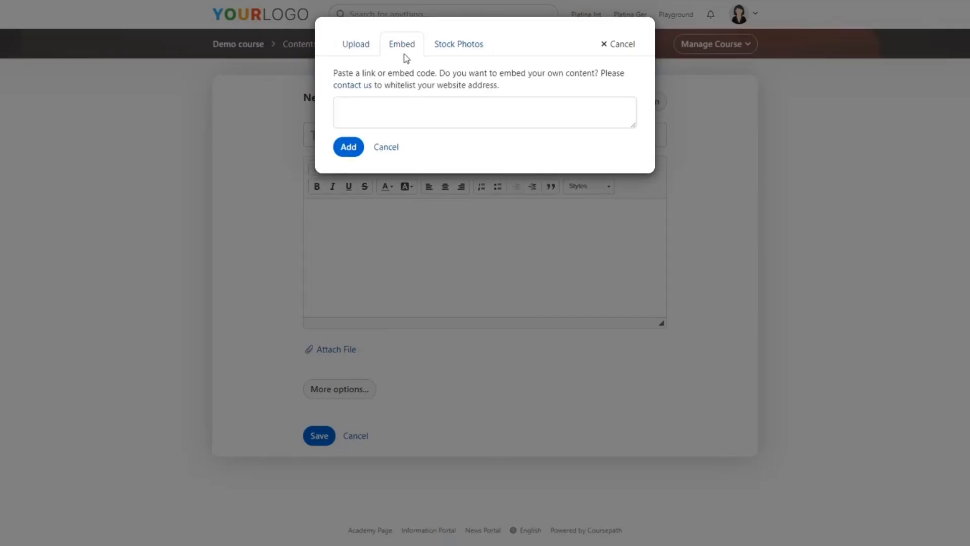
click(460, 54)
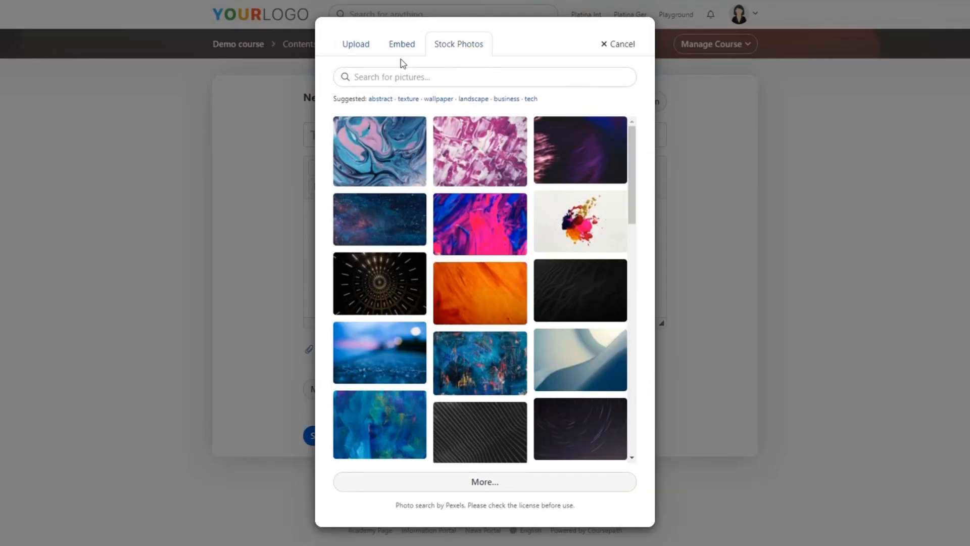
click(354, 44)
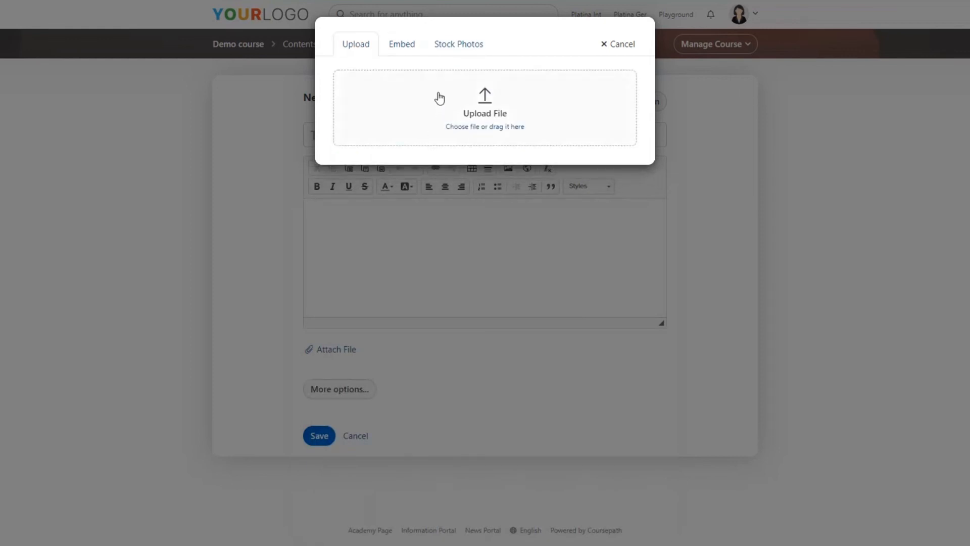
click(620, 45)
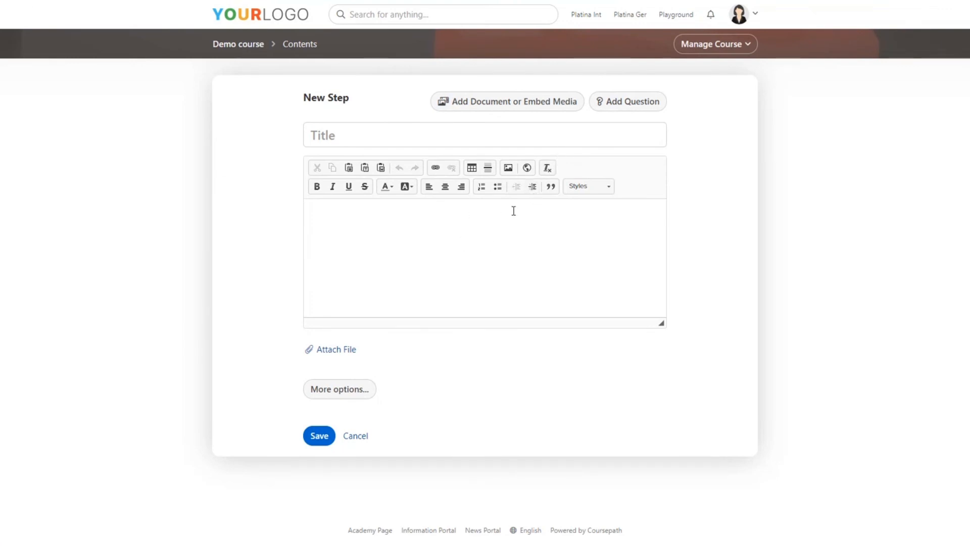
Open the Change Management course from the Platina Ger portal and bring up its single step for editing
click(638, 21)
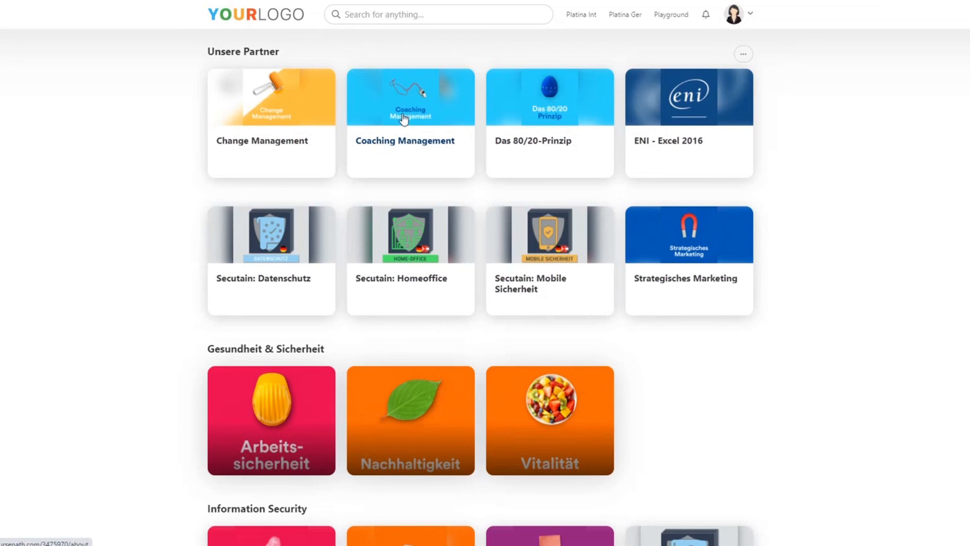
click(298, 150)
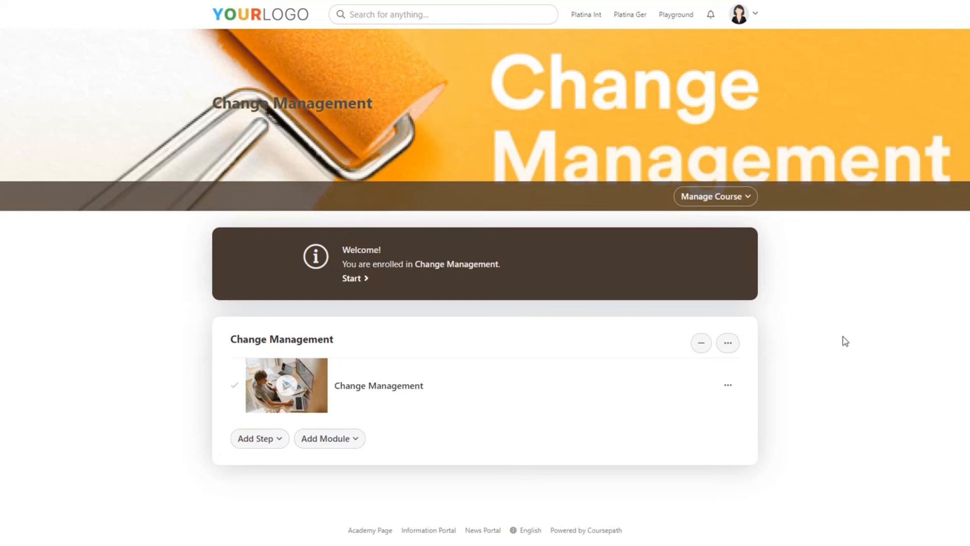
click(728, 386)
click(707, 407)
Review the Change Management step's attached media and display options, and leave the editor without saving
scroll(717, 365, down, 2)
scroll(730, 367, down, 1)
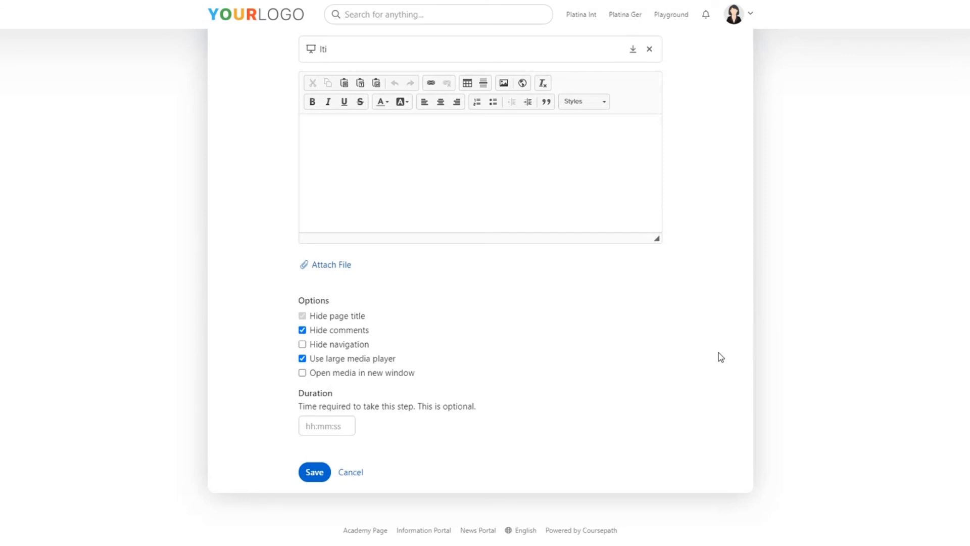
scroll(719, 353, up, 1)
scroll(718, 353, down, 1)
click(355, 473)
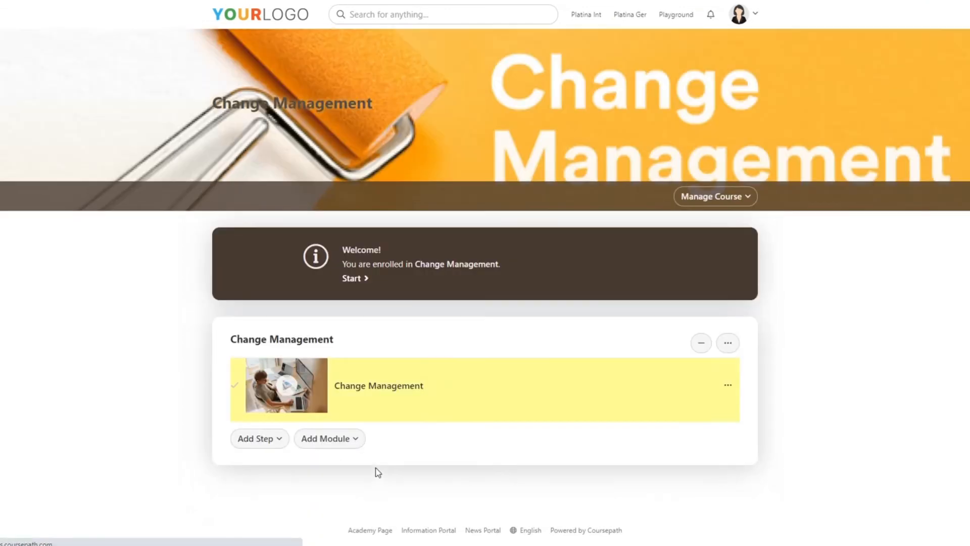
Open the Change Management step, look through its training chapters and return to the course contents
click(388, 392)
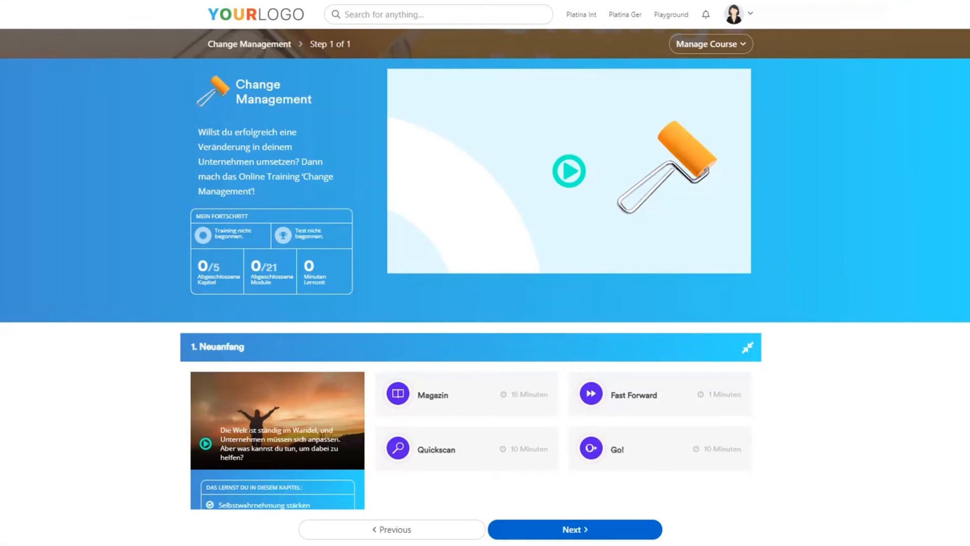
scroll(935, 92, down, 8)
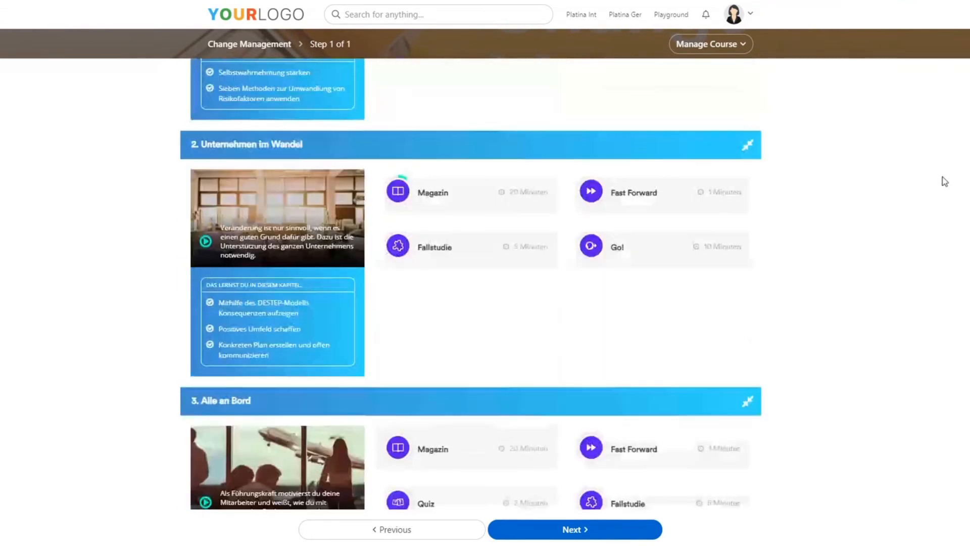
scroll(944, 180, up, 9)
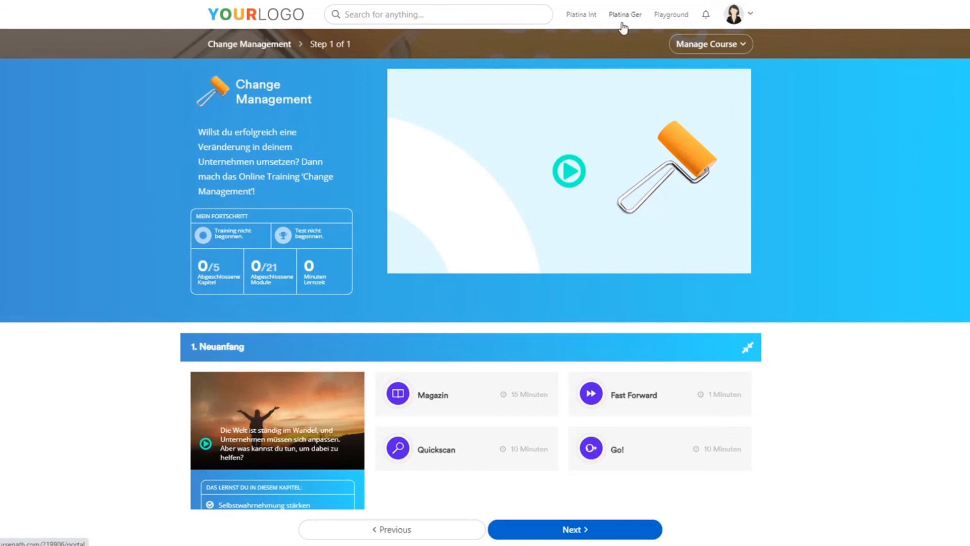
click(343, 44)
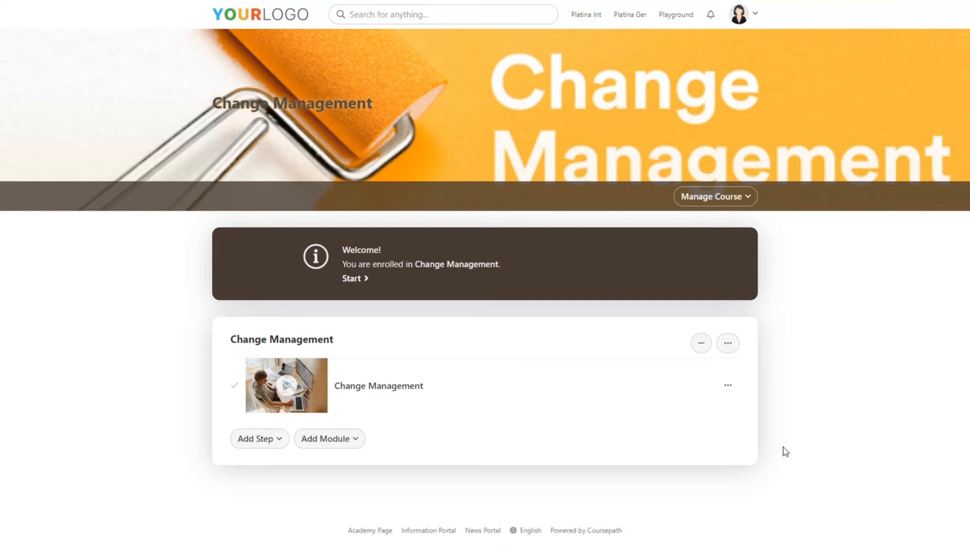
Change the Change Management step's image to the "work" stock photo of a woman with a laptop beside an orange wall
click(728, 385)
scroll(801, 364, down, 2)
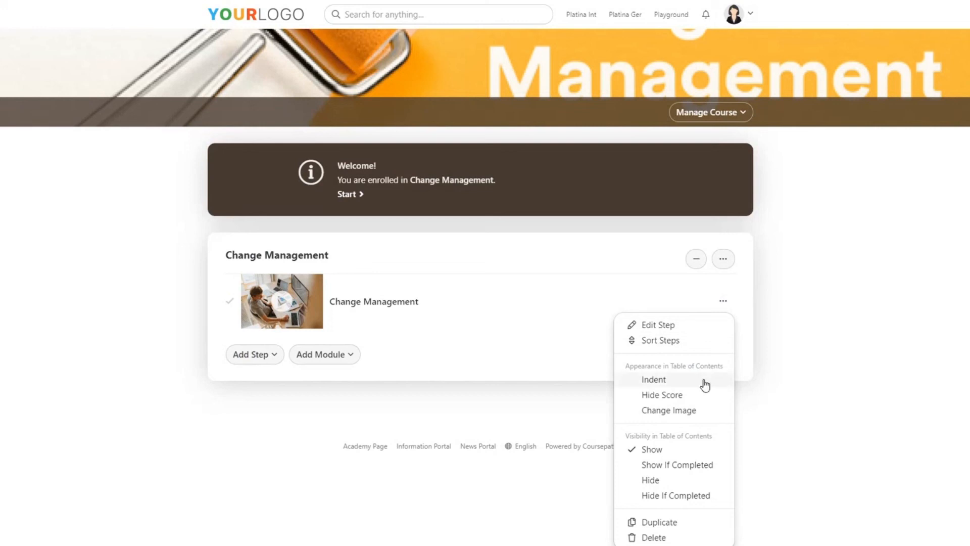
click(684, 414)
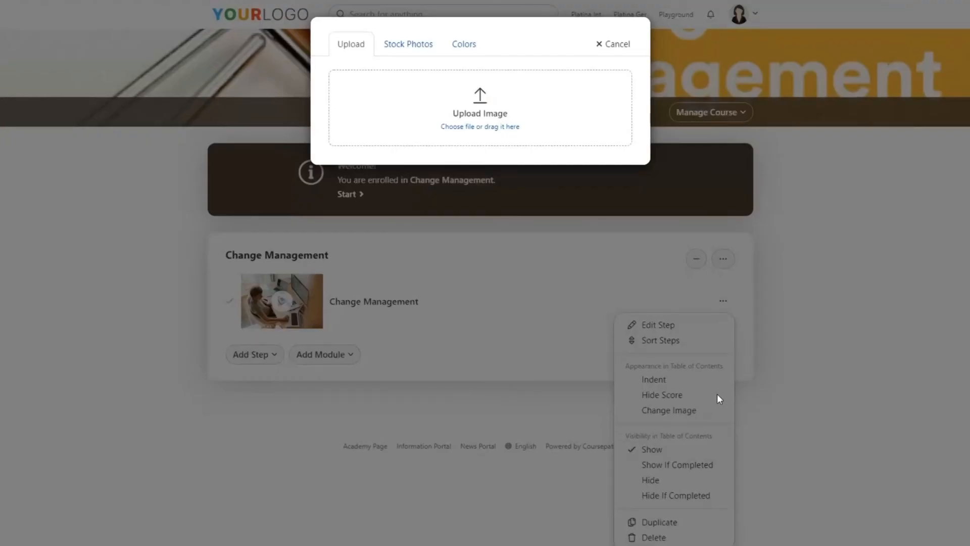
click(414, 45)
text(work)
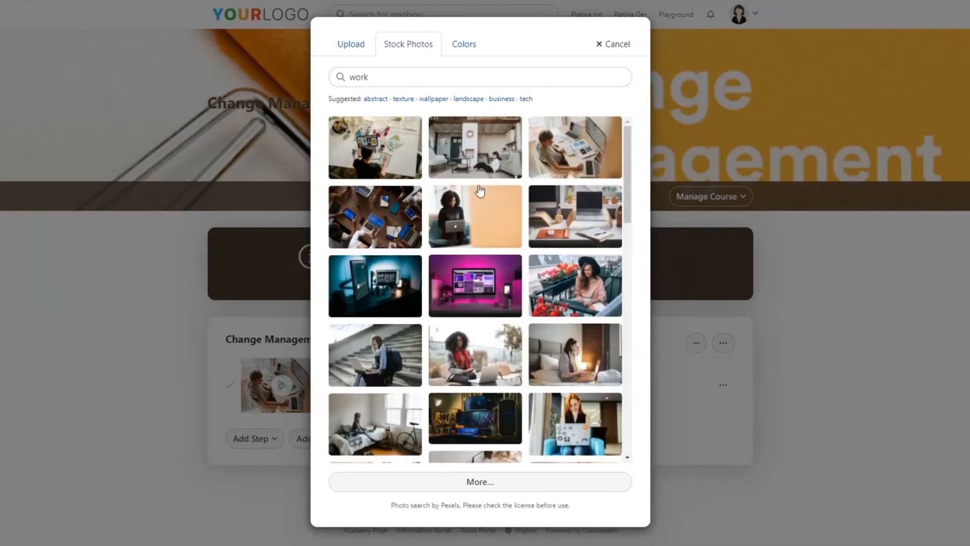
click(478, 239)
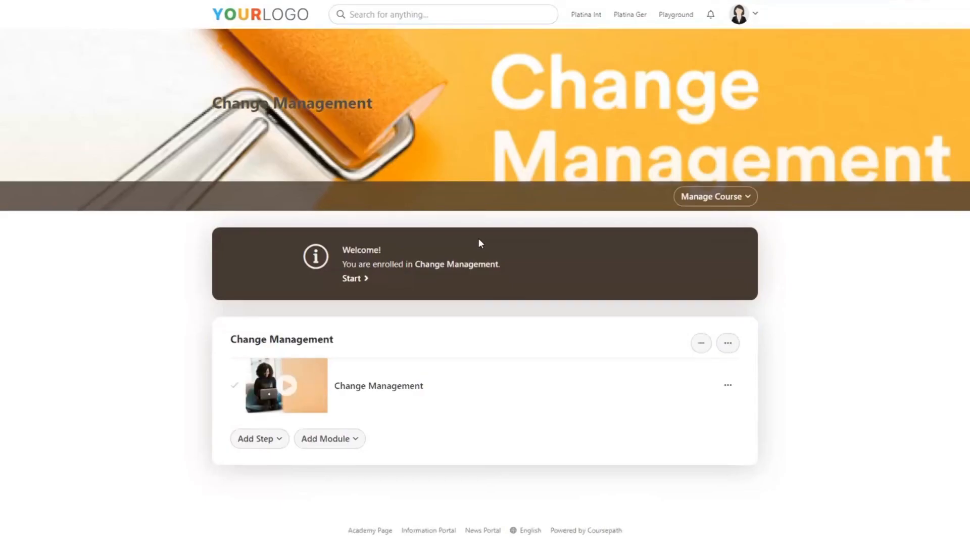